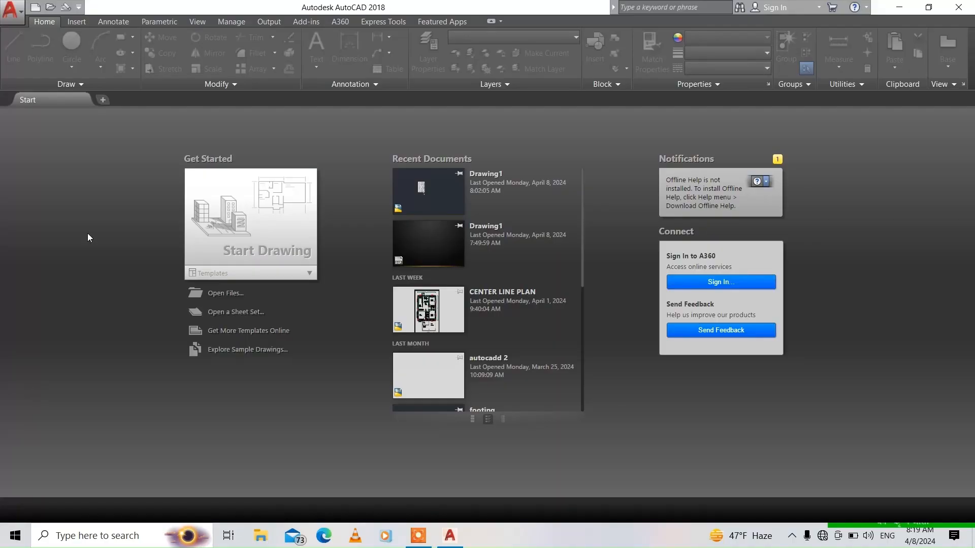
Start a new blank drawing
click(231, 218)
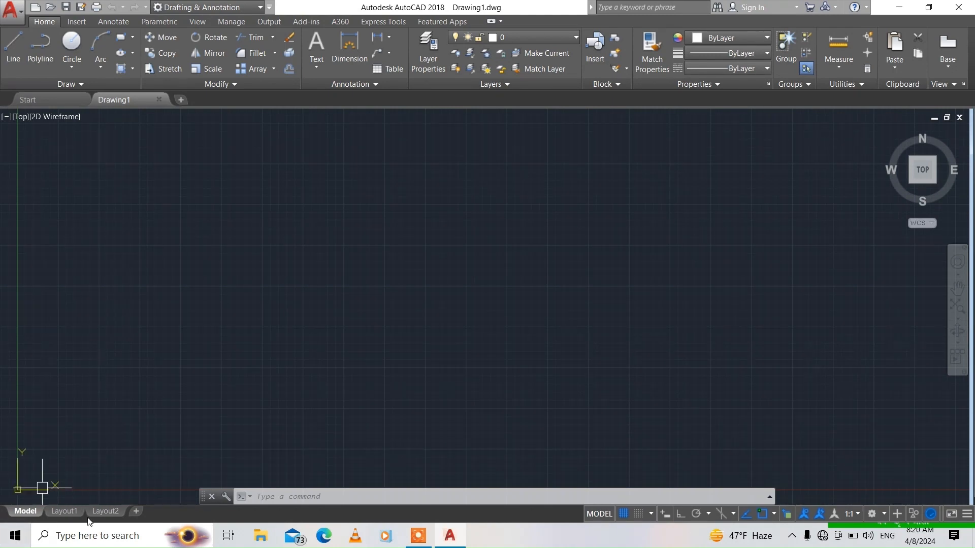
Look through Layout1, Layout2 and the layout management options, and return to model space
click(70, 511)
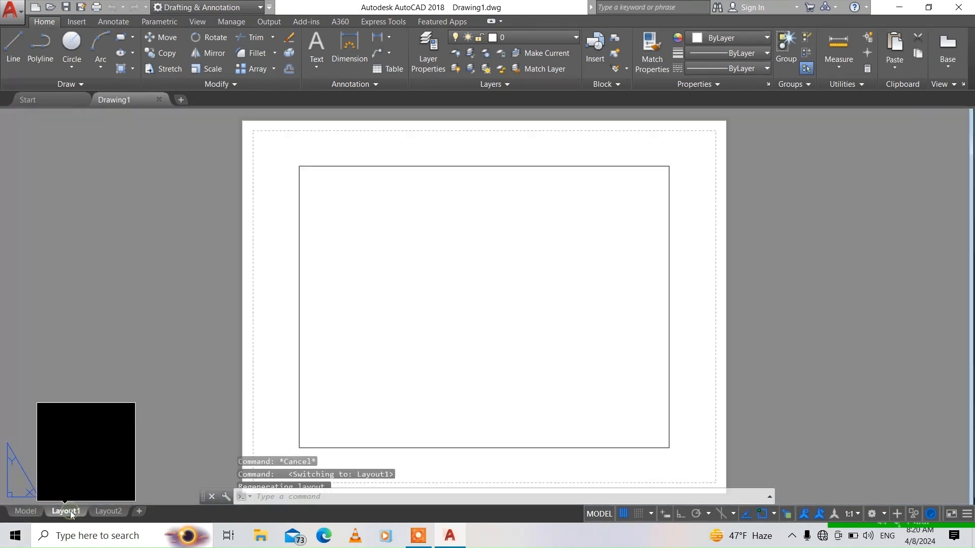
click(108, 512)
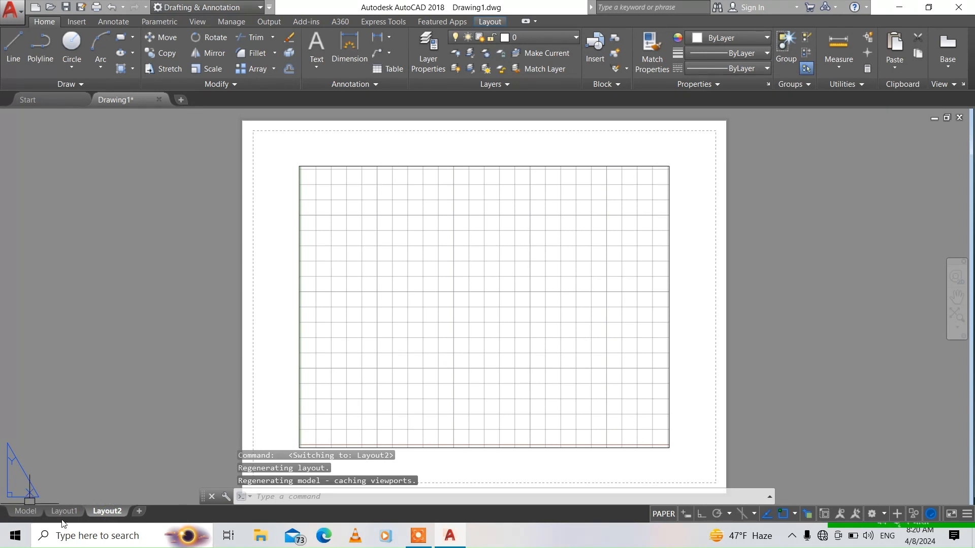
mouse_move(120, 511)
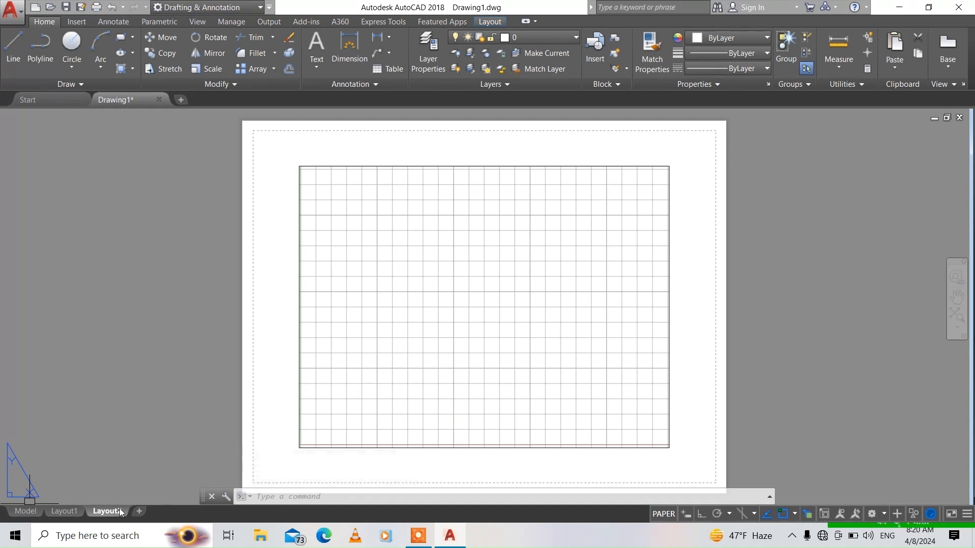
right_click(120, 511)
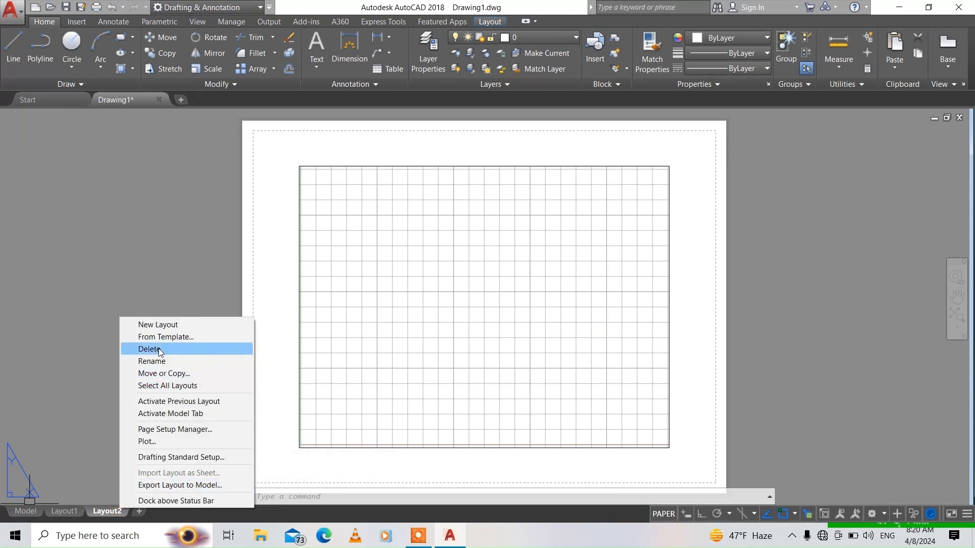
click(28, 510)
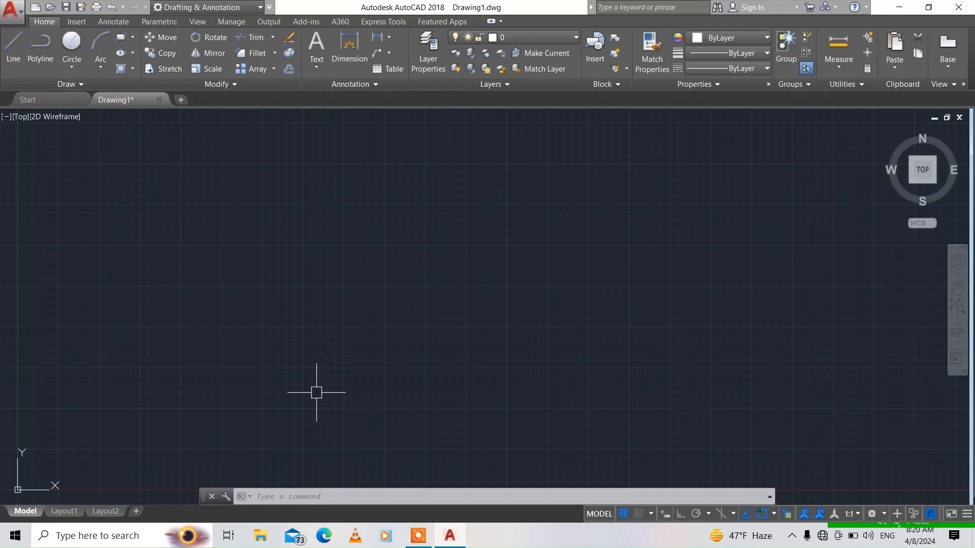
Set the drawing units' length type to Decimal with a precision of 0.00
text(un)
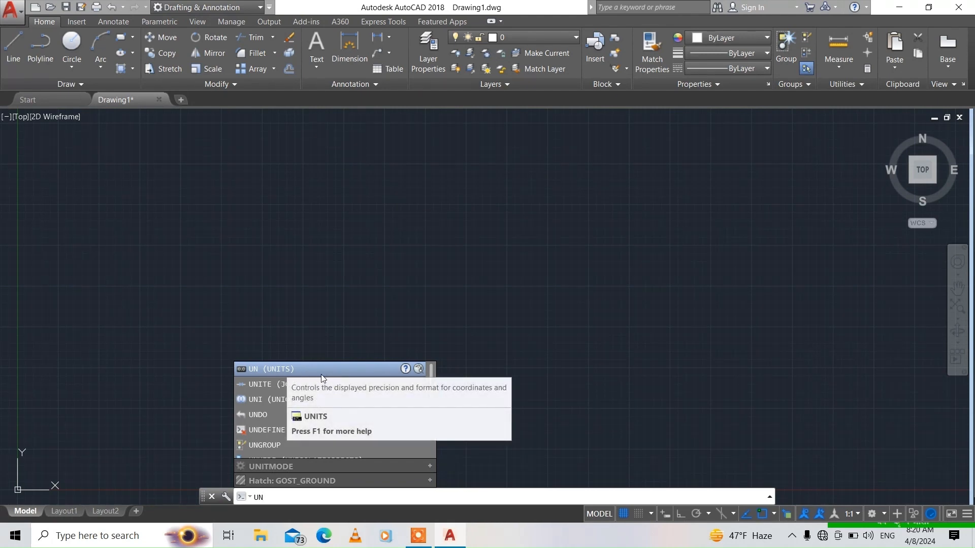
key(Return)
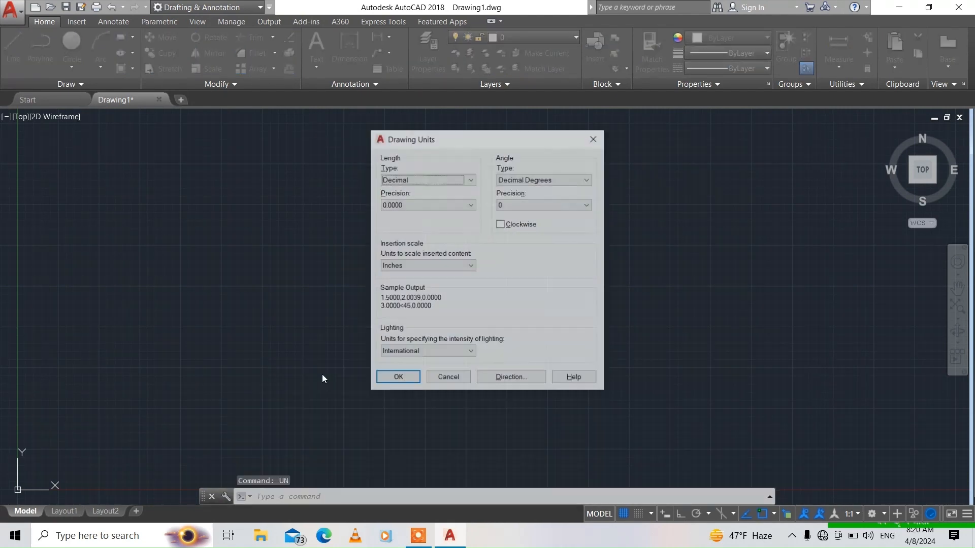
drag(517, 146, 335, 163)
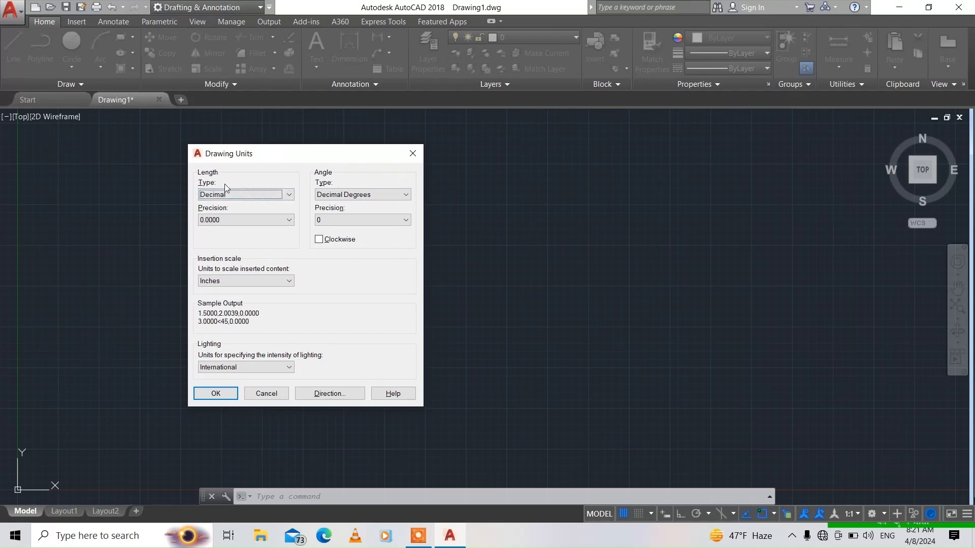
click(208, 195)
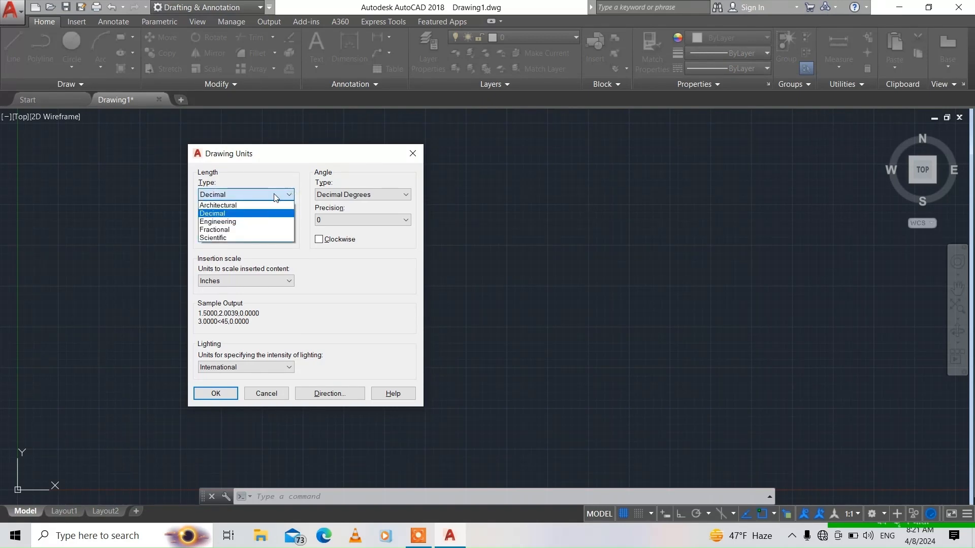
click(225, 213)
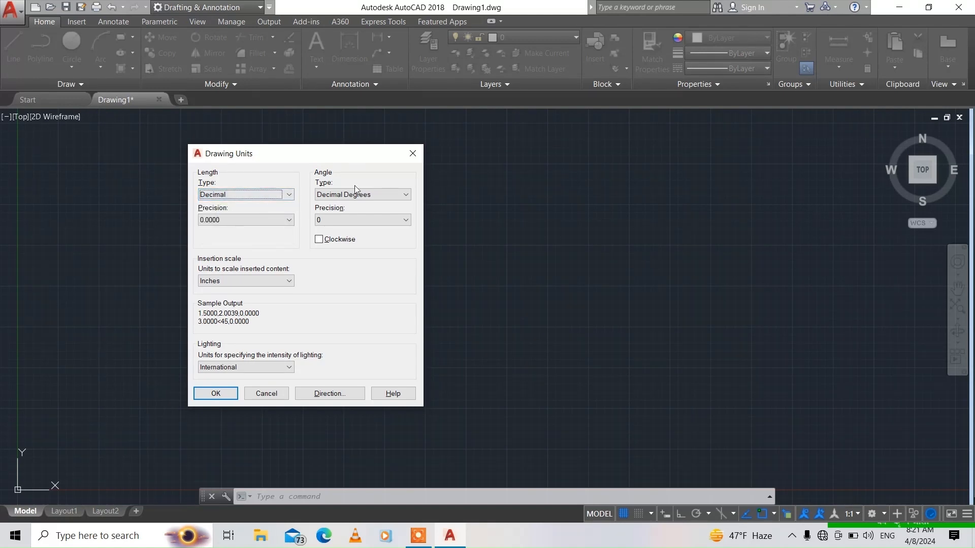
click(269, 220)
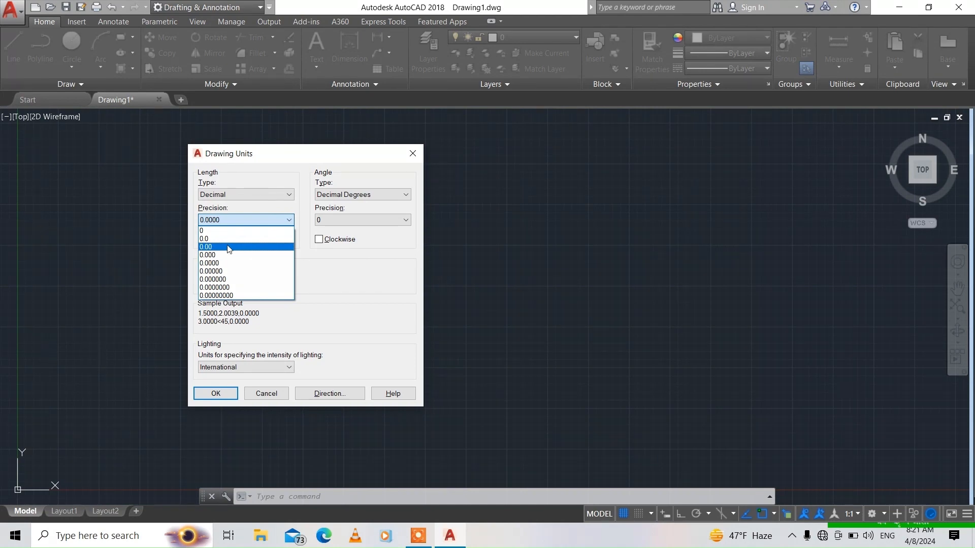
click(228, 247)
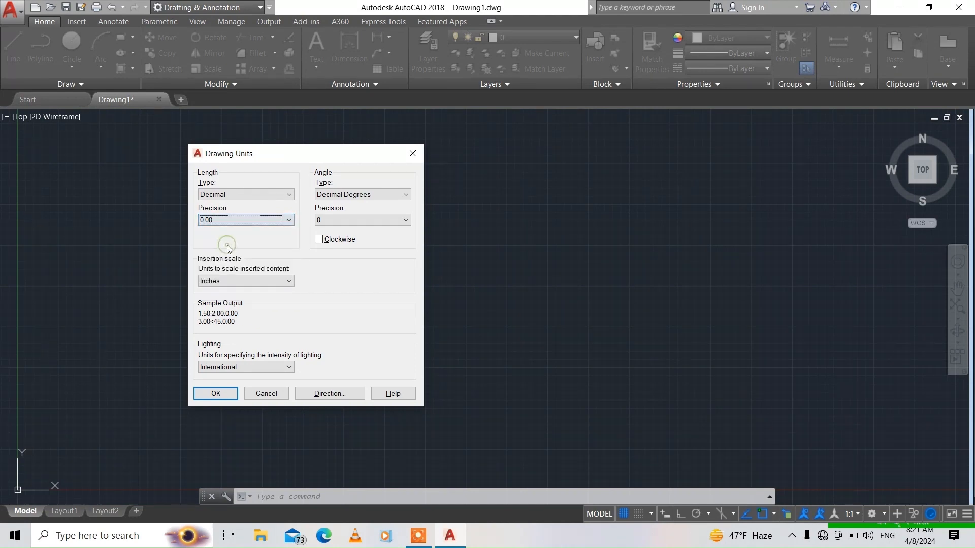
Set the angle type to Decimal Degrees with a precision of 0.00 and the Clockwise option off
click(325, 219)
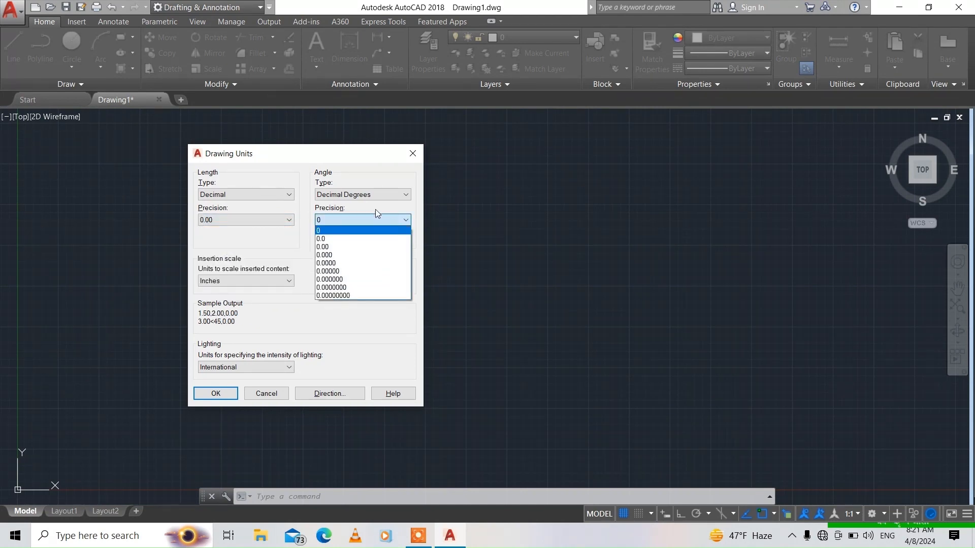
click(389, 194)
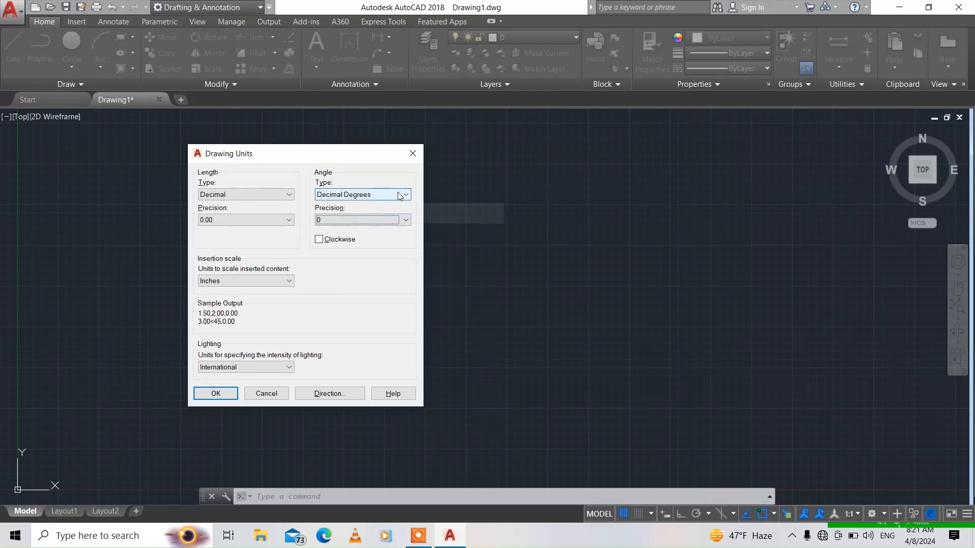
click(401, 195)
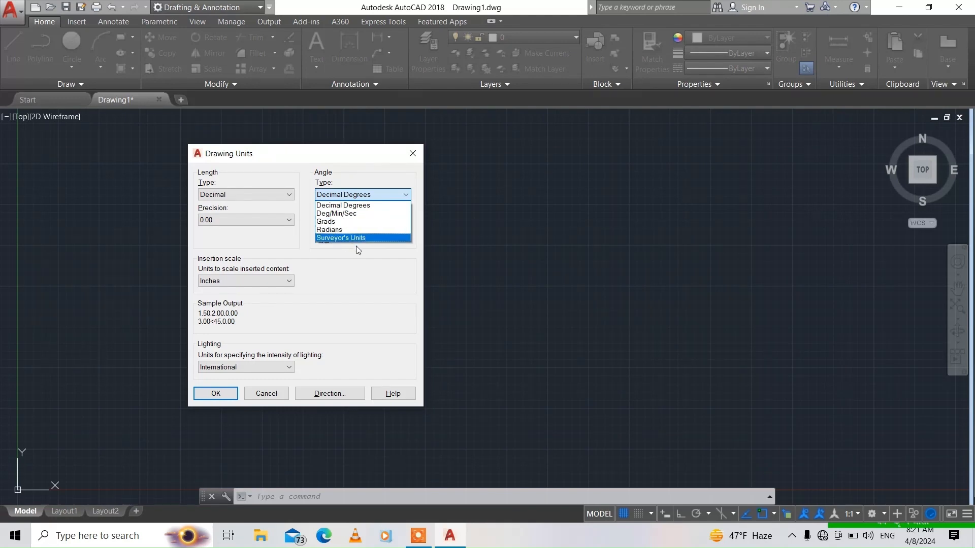
click(354, 205)
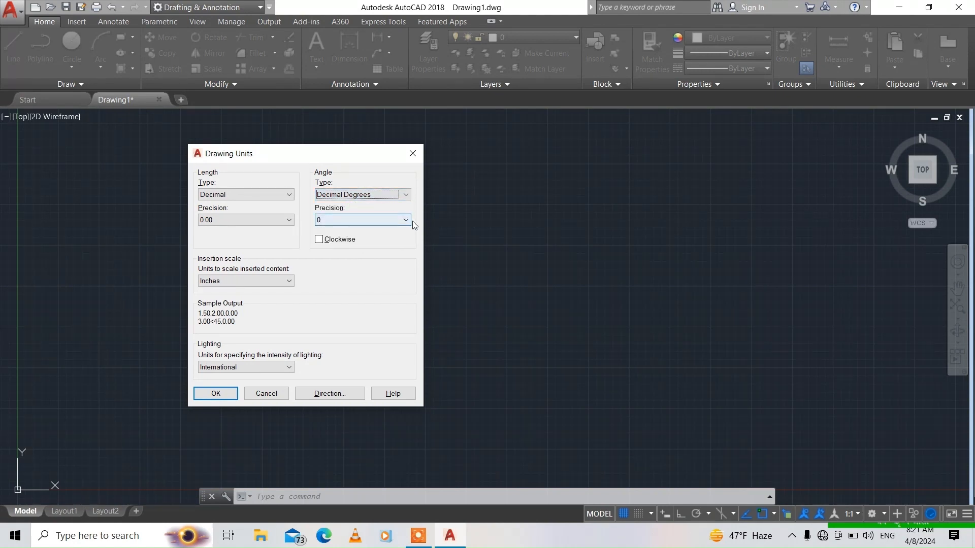
click(391, 219)
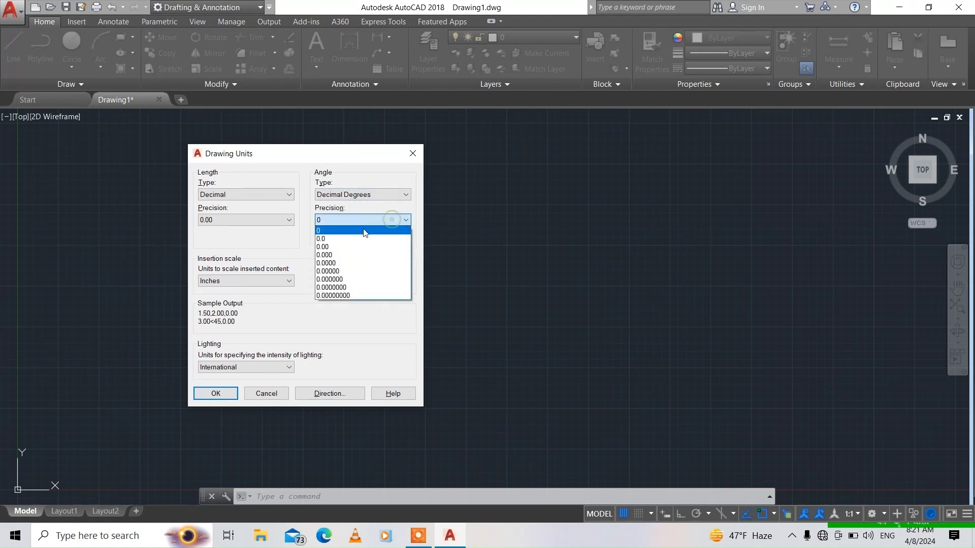
click(336, 247)
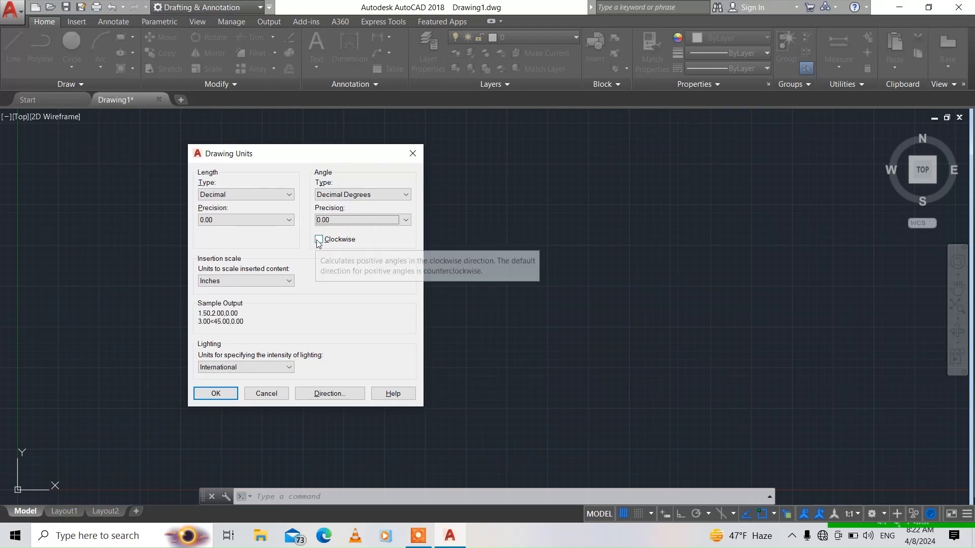
click(319, 240)
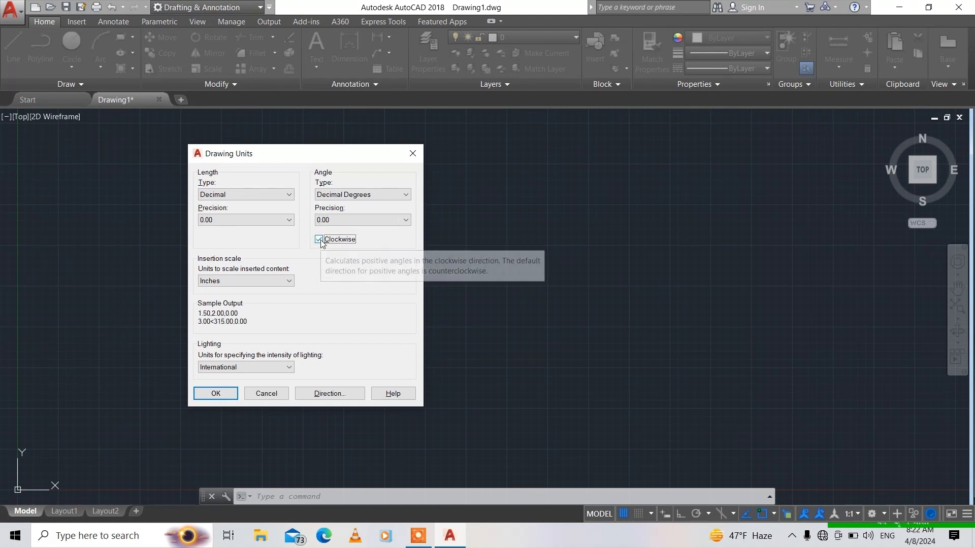
click(321, 242)
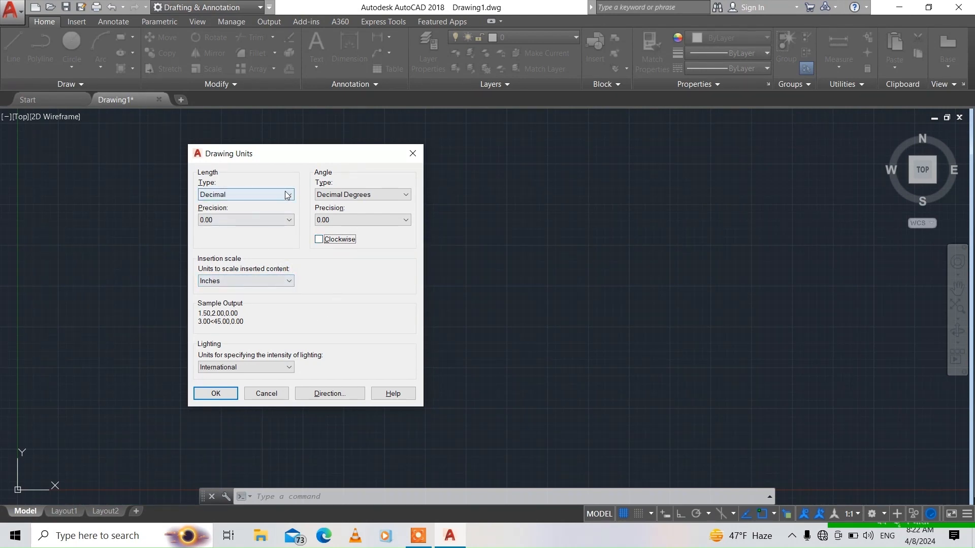
Set the insertion scale to Millimeters and the lighting units to International, and apply the unit settings
click(275, 281)
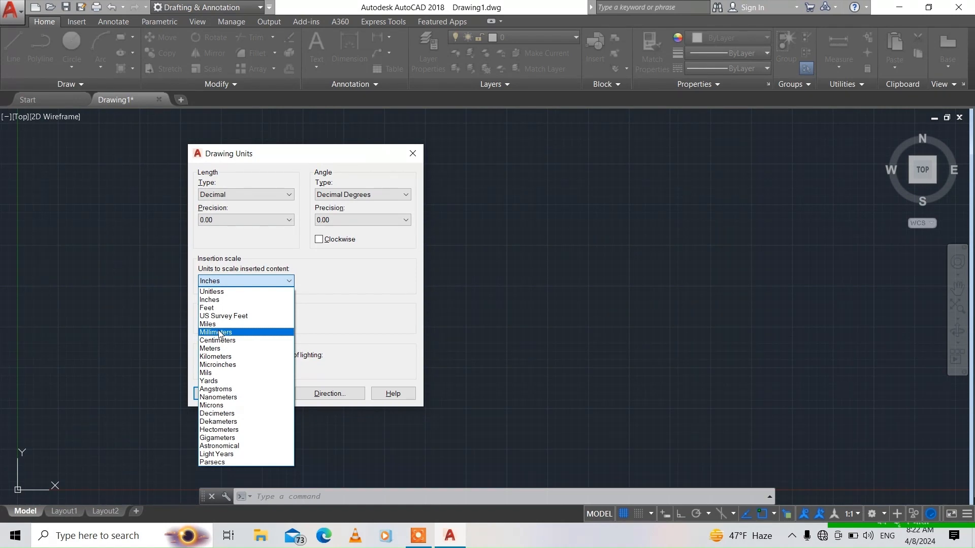
click(218, 332)
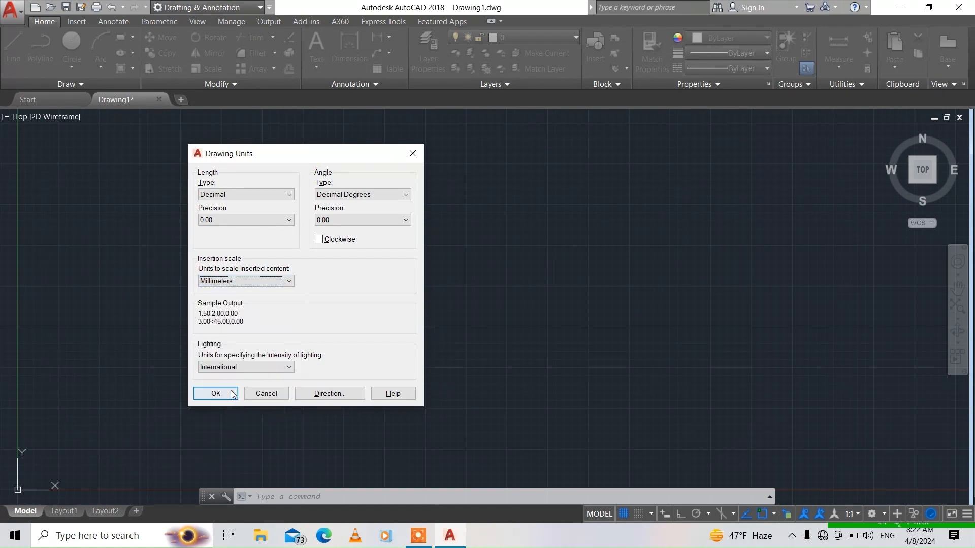
click(288, 367)
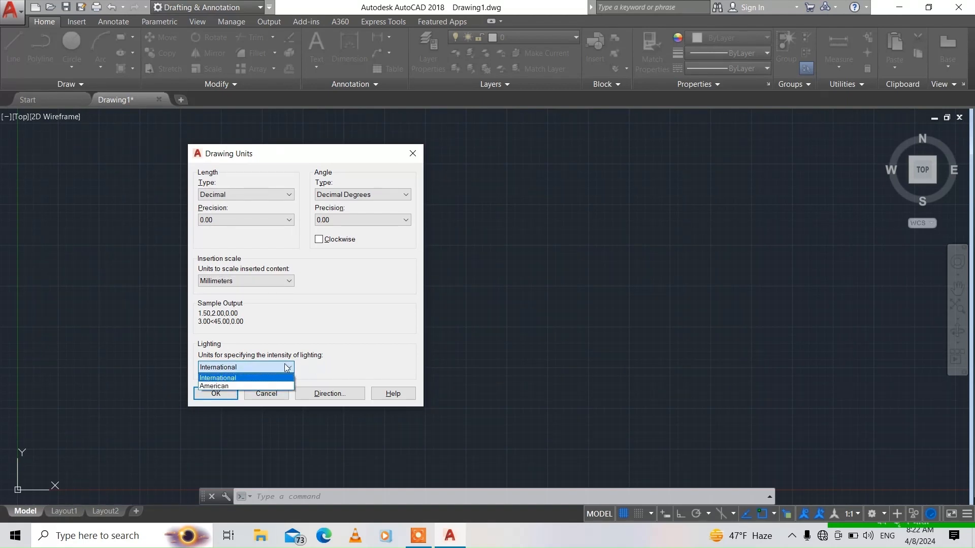
click(236, 378)
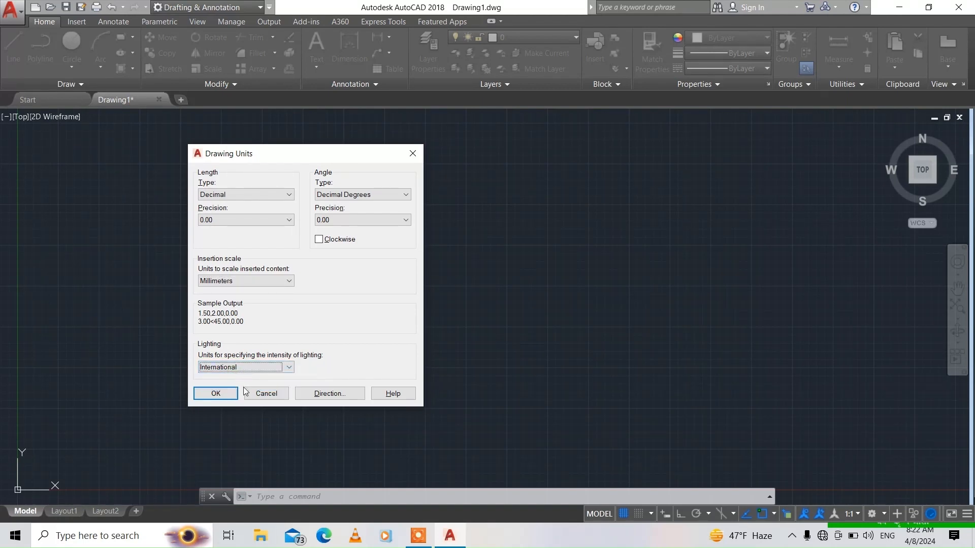
click(217, 393)
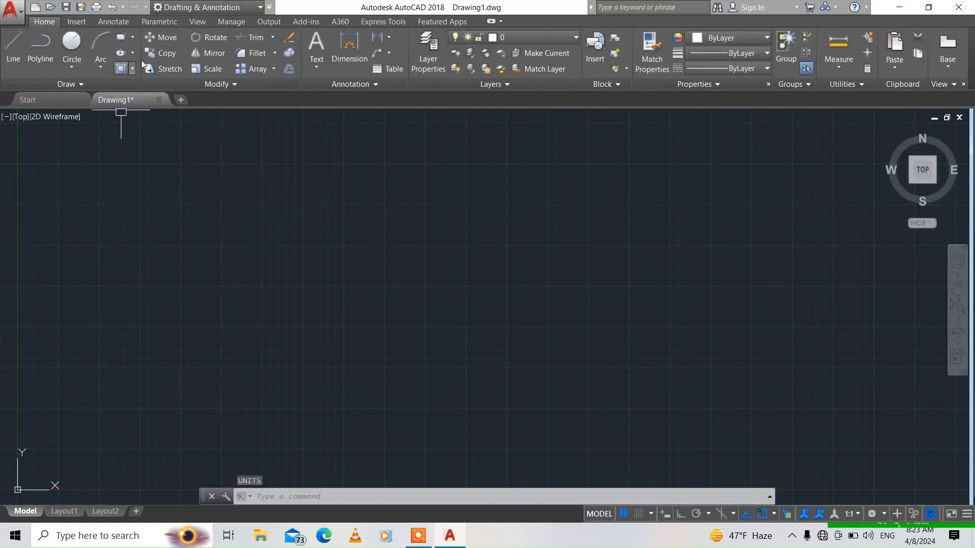
Draw a 1500 by 1500 mm rectangle with its lower-left corner near the origin, using the Dimensions option
click(120, 38)
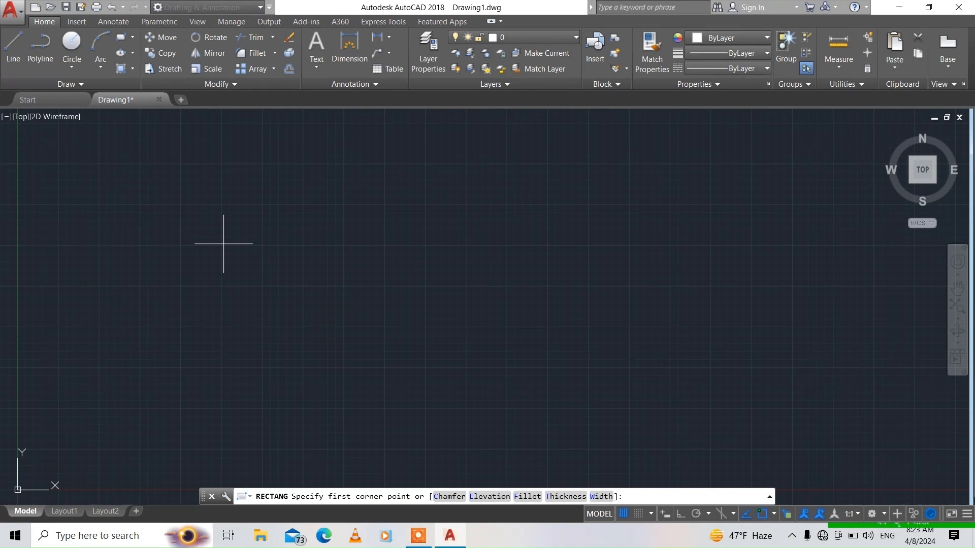
click(242, 215)
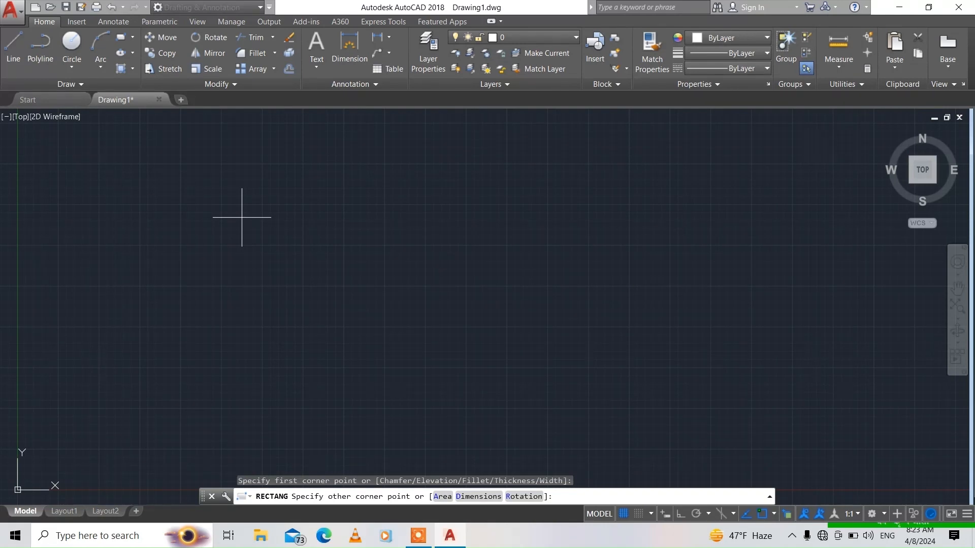
text(d)
key(Return)
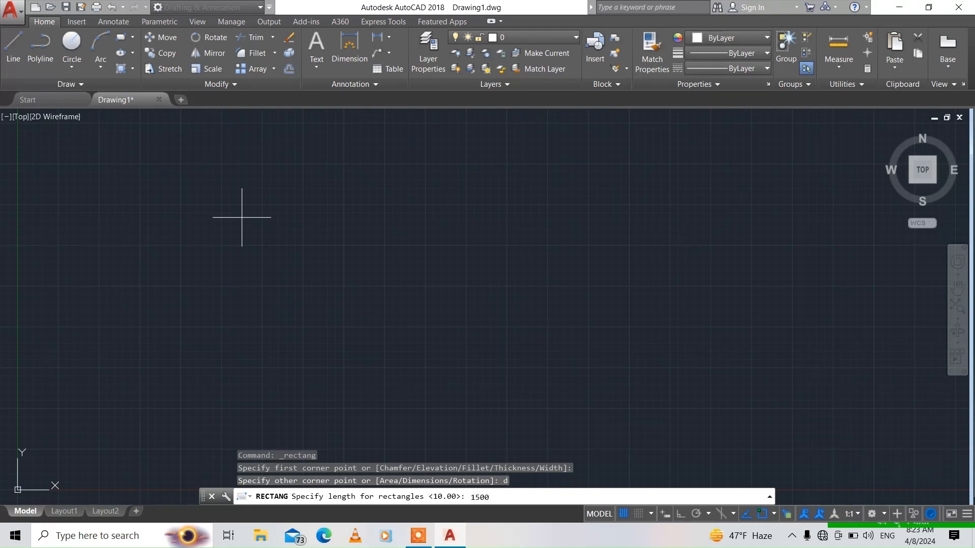
key(Return)
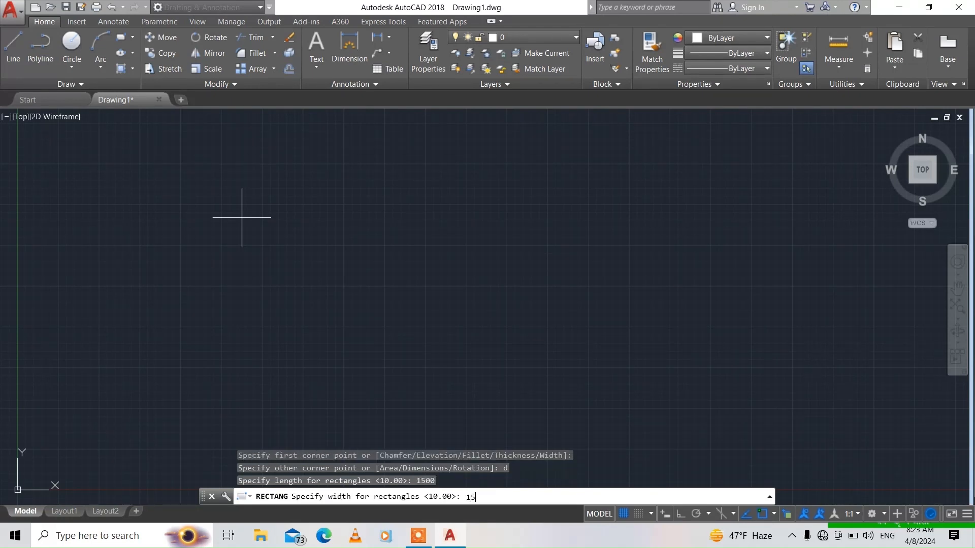
key(Return)
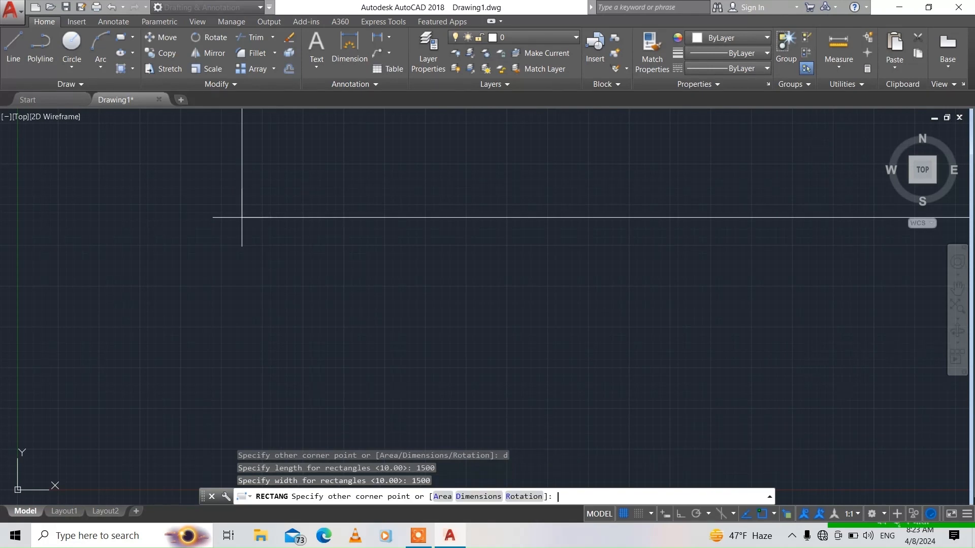
click(451, 187)
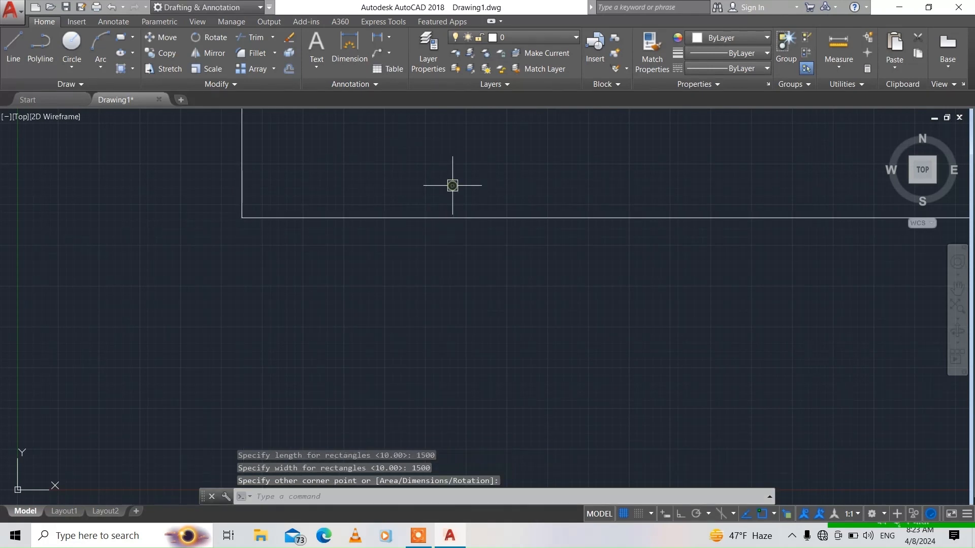
scroll(453, 186, down, 10)
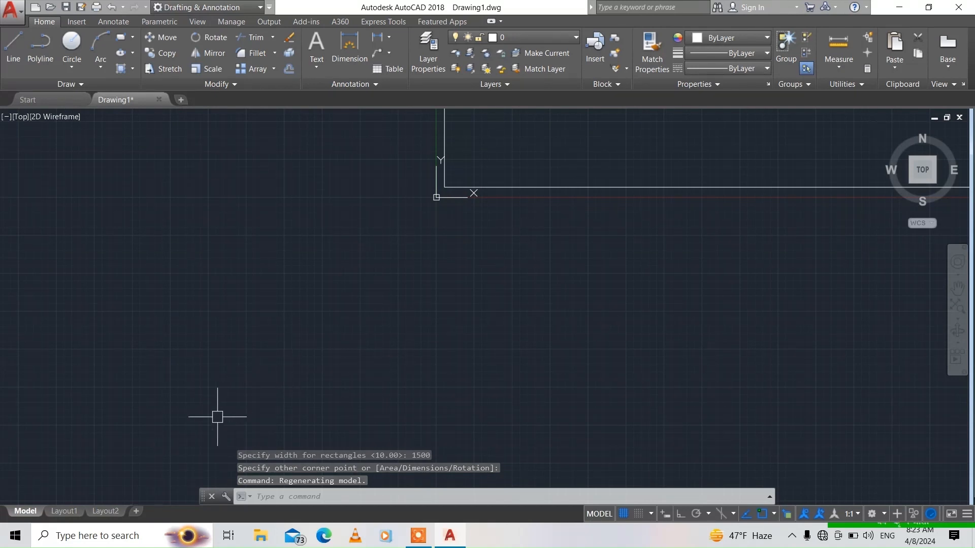
scroll(217, 417, down, 9)
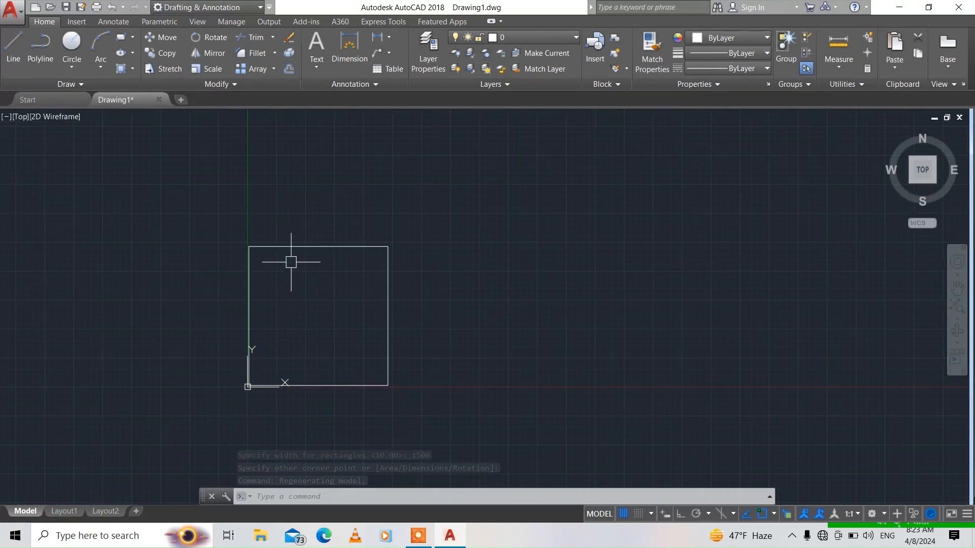
scroll(291, 262, up, 4)
scroll(291, 262, down, 2)
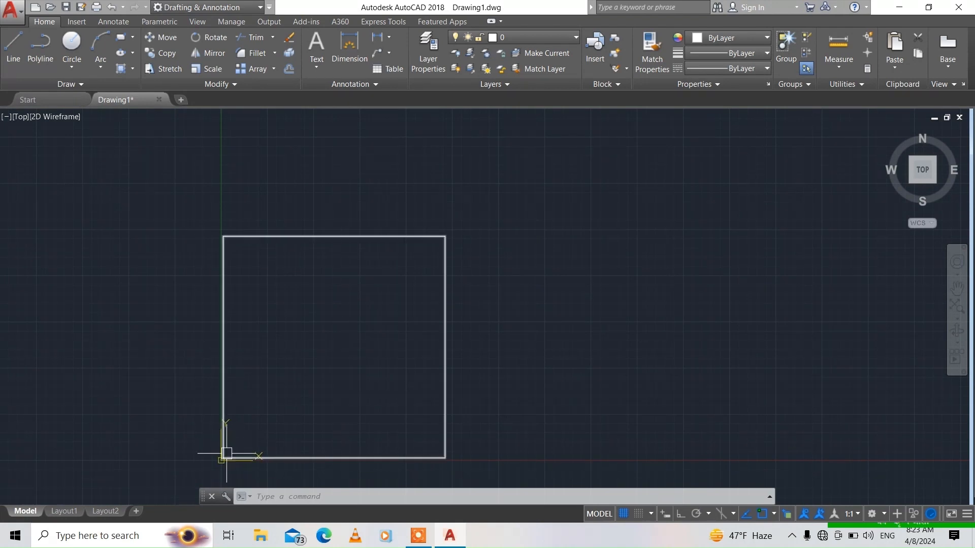
Add a horizontal linear dimension between the square's upper two corners, placing the dimension line above its top edge
scroll(223, 459, up, 2)
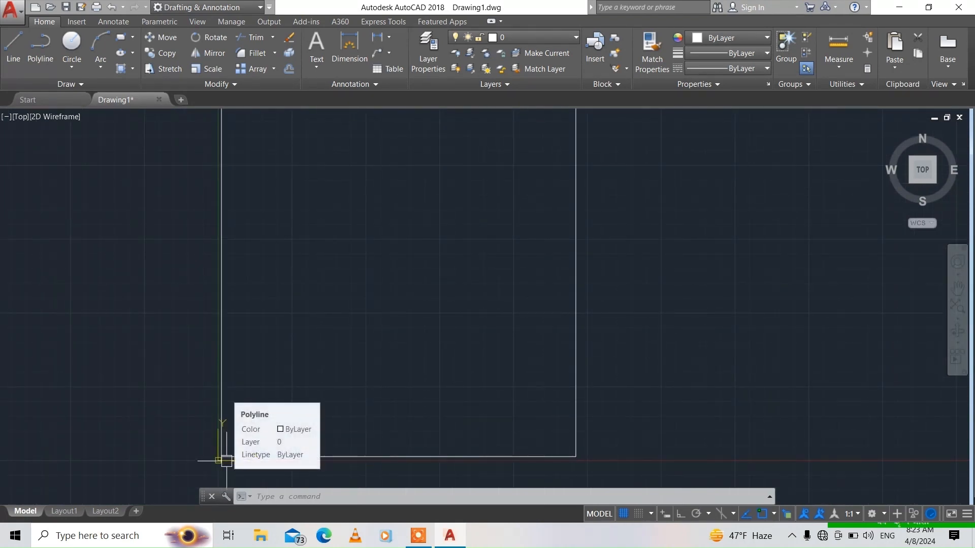
scroll(226, 460, down, 2)
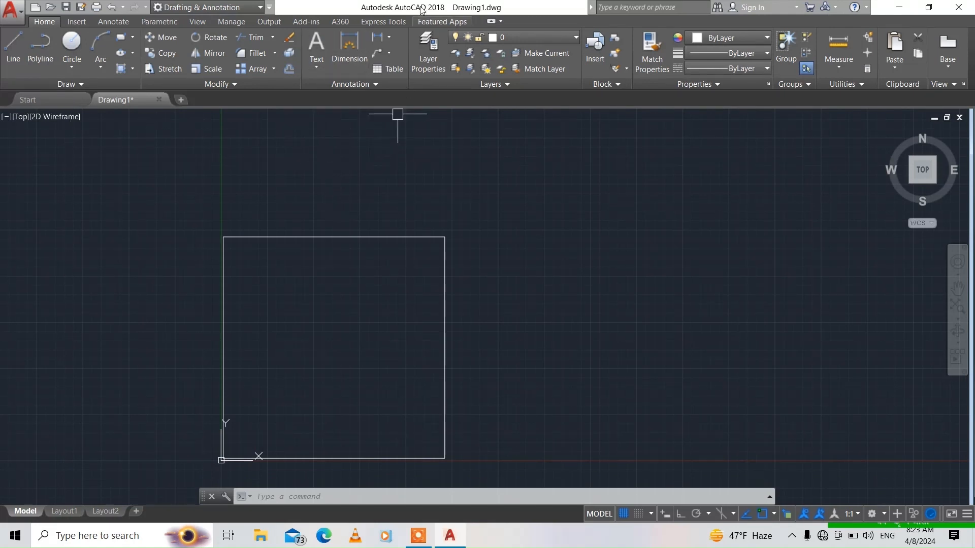
click(376, 39)
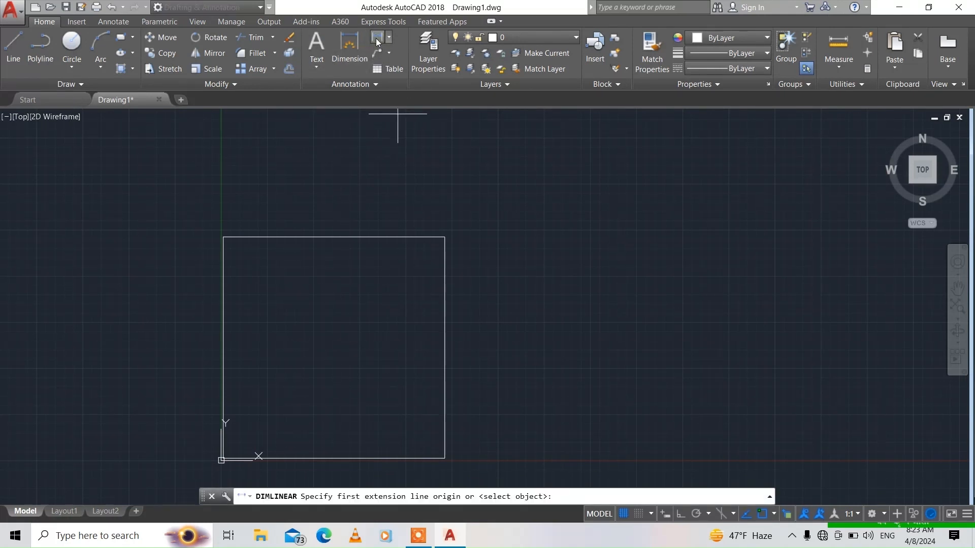
click(223, 236)
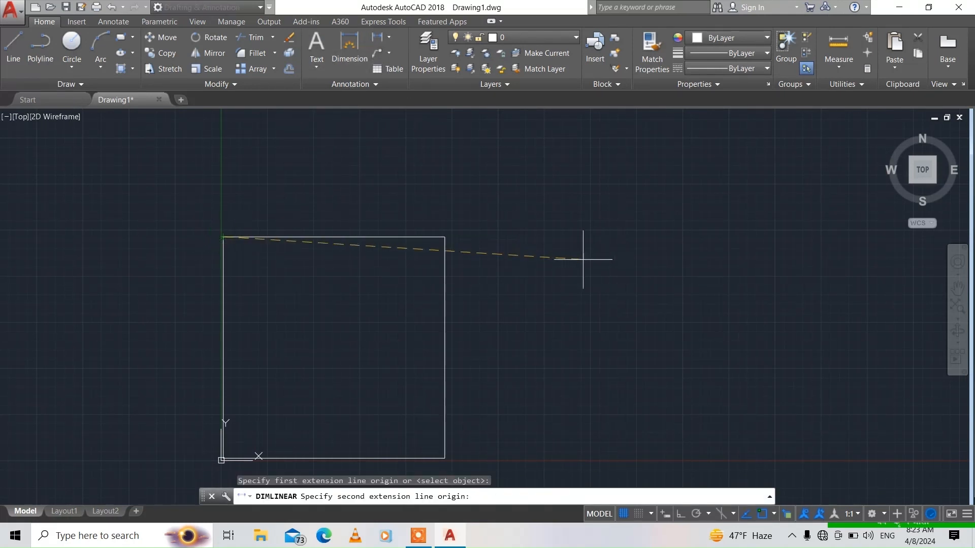
click(445, 236)
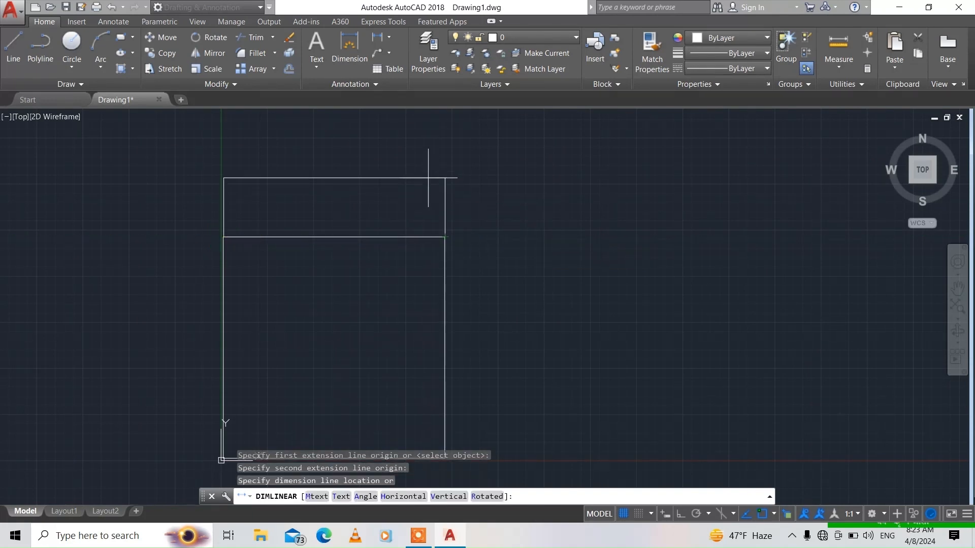
click(436, 178)
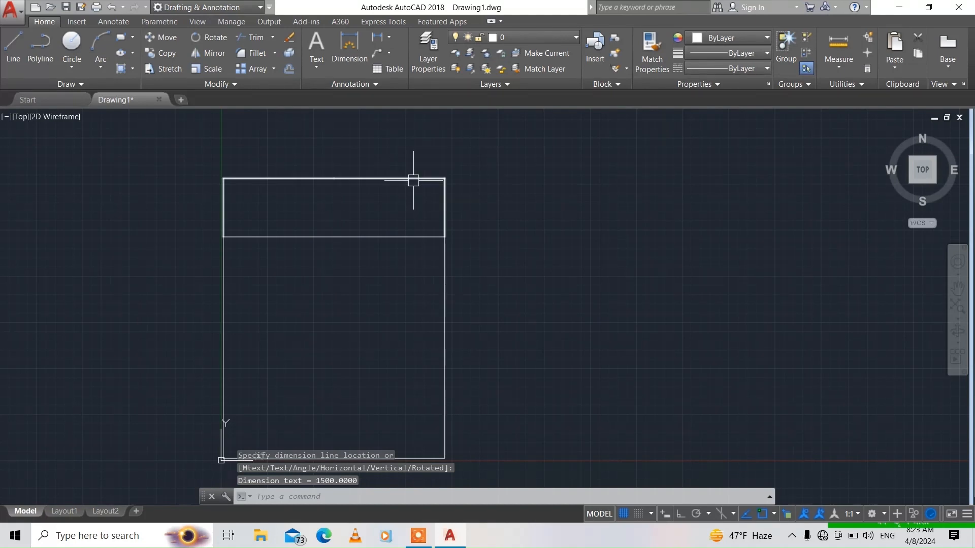
Set the annotation scale to 1:10 with the top dimension selected
click(413, 178)
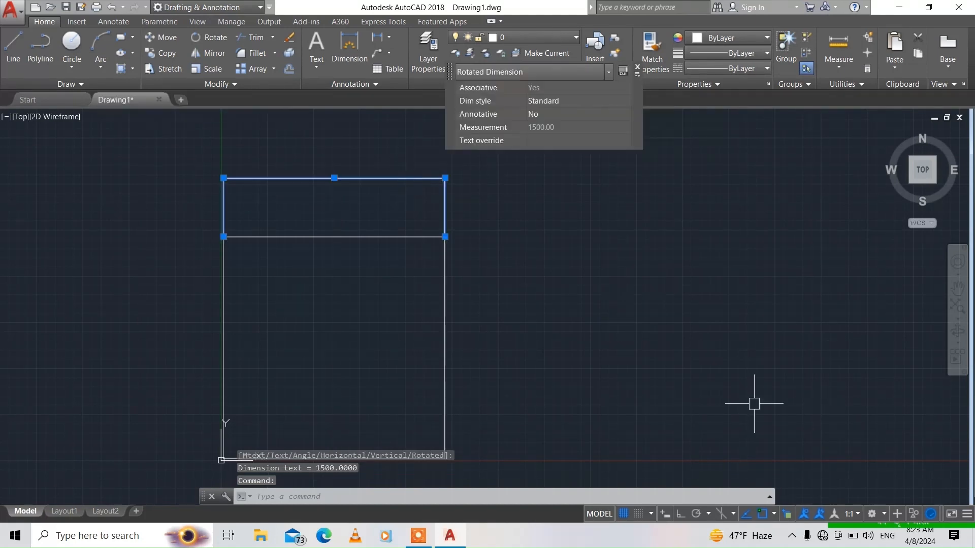
click(856, 517)
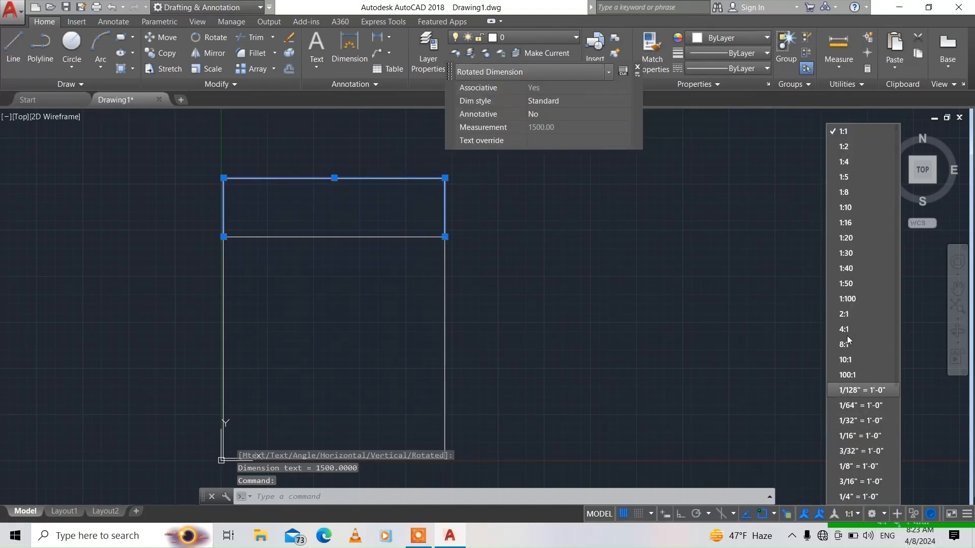
click(854, 213)
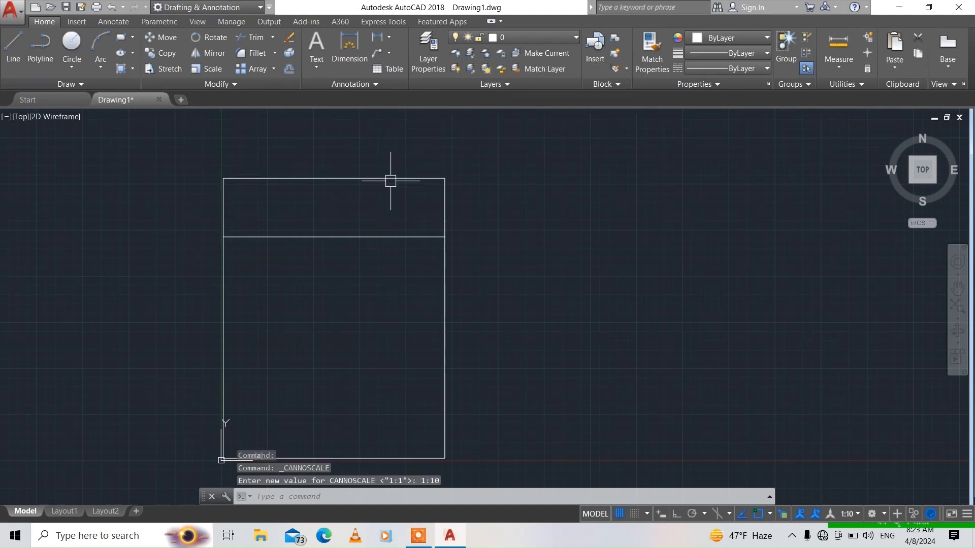
Change the dimension style of the top dimension to Annotative
click(412, 178)
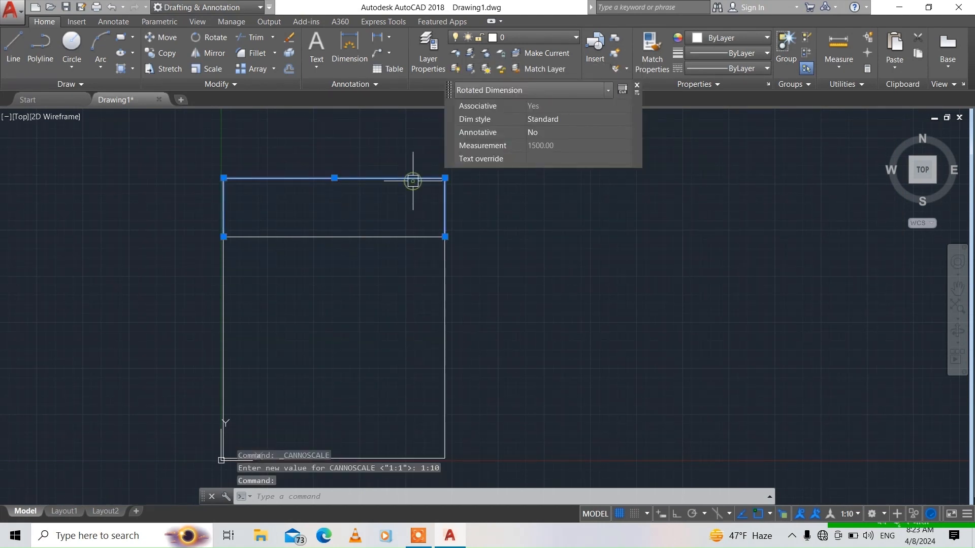
click(600, 123)
click(625, 119)
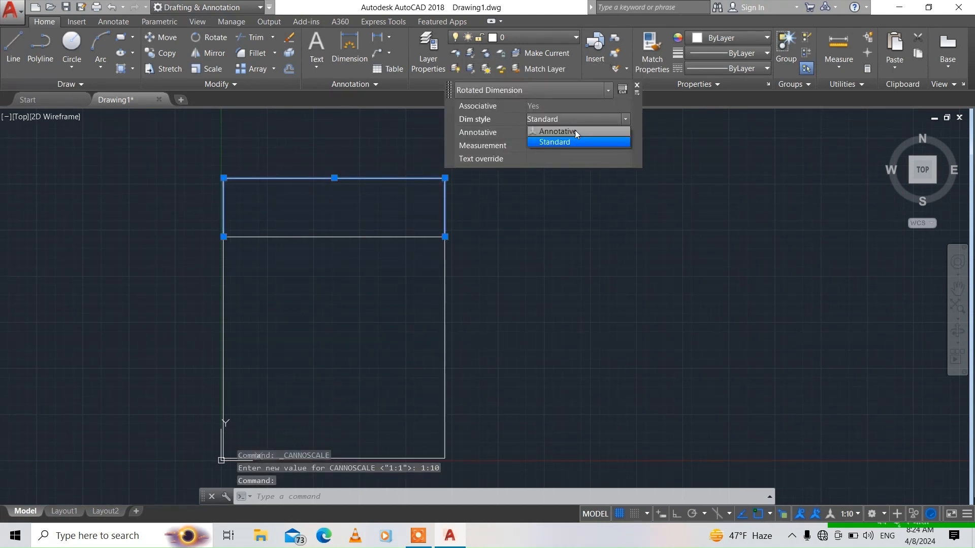
click(571, 131)
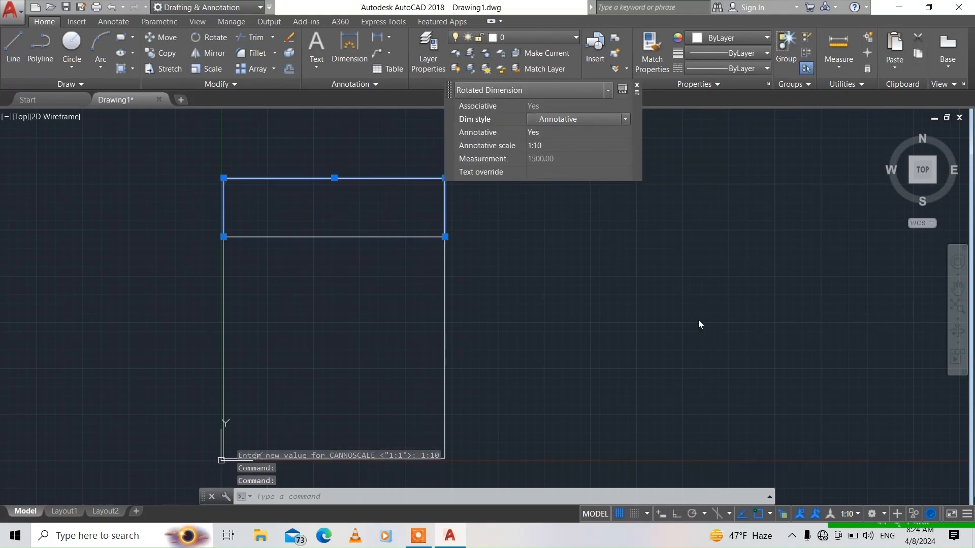
Set the annotation scale to 1:20 and inspect the top dimension's annotative scale property
click(856, 513)
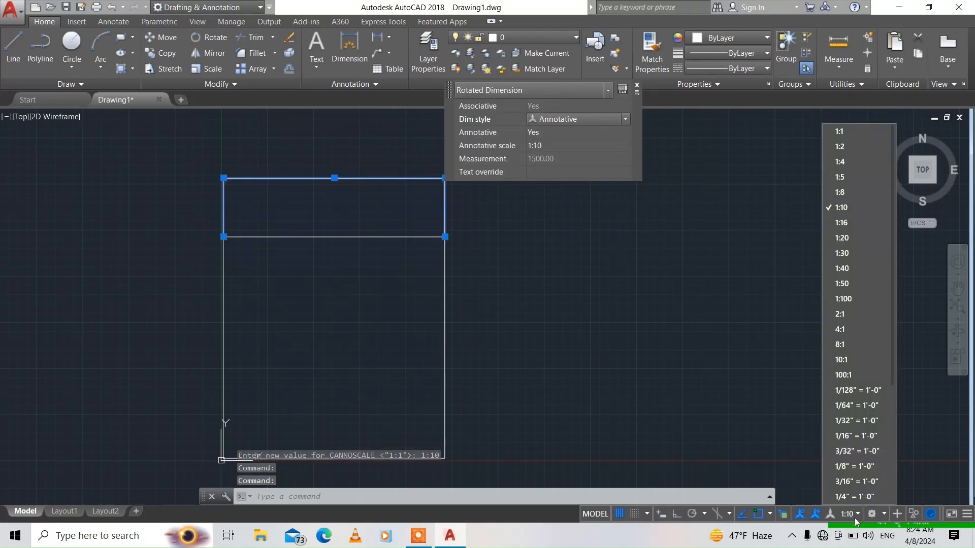
click(860, 239)
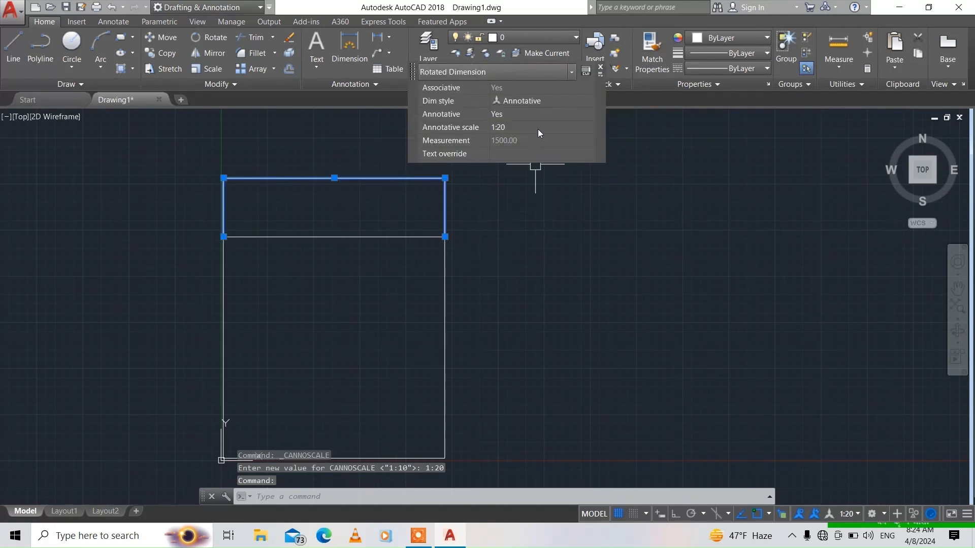
click(539, 130)
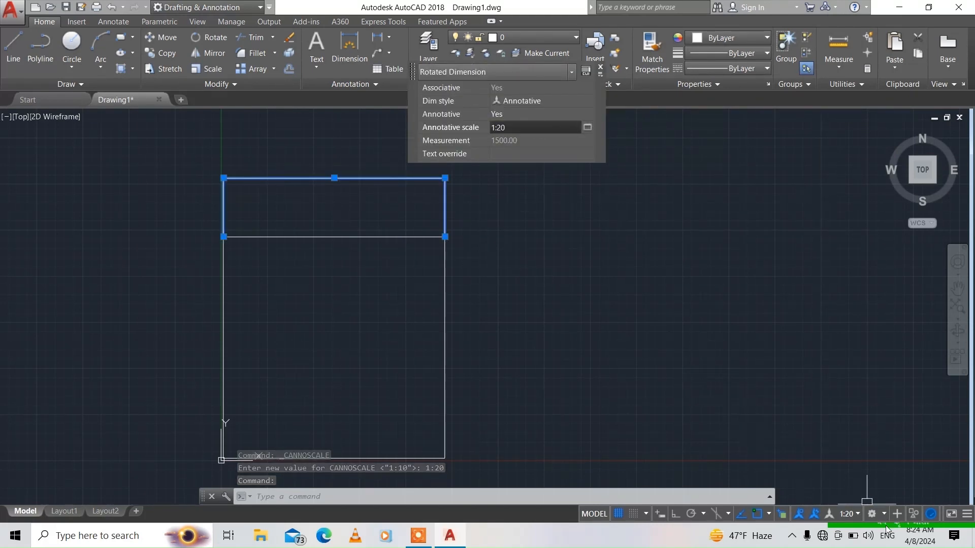
Set the annotation scale to 1:100 and check the readability of the top dimension's text
click(850, 513)
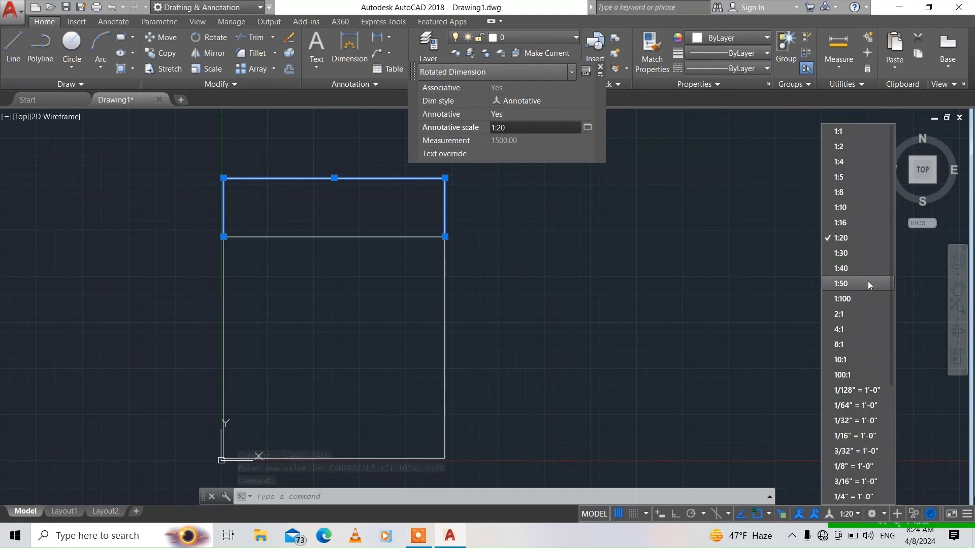
click(844, 298)
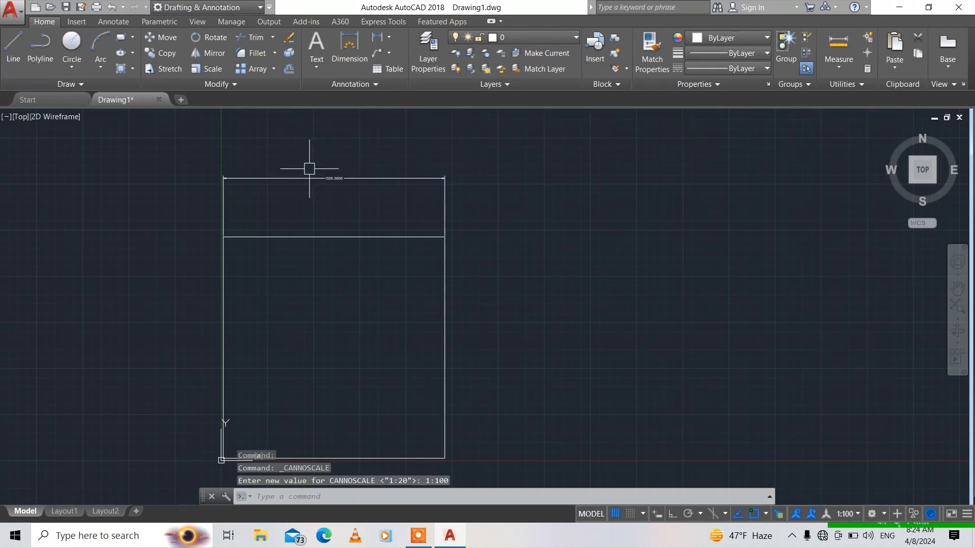
scroll(309, 169, up, 6)
scroll(310, 168, down, 4)
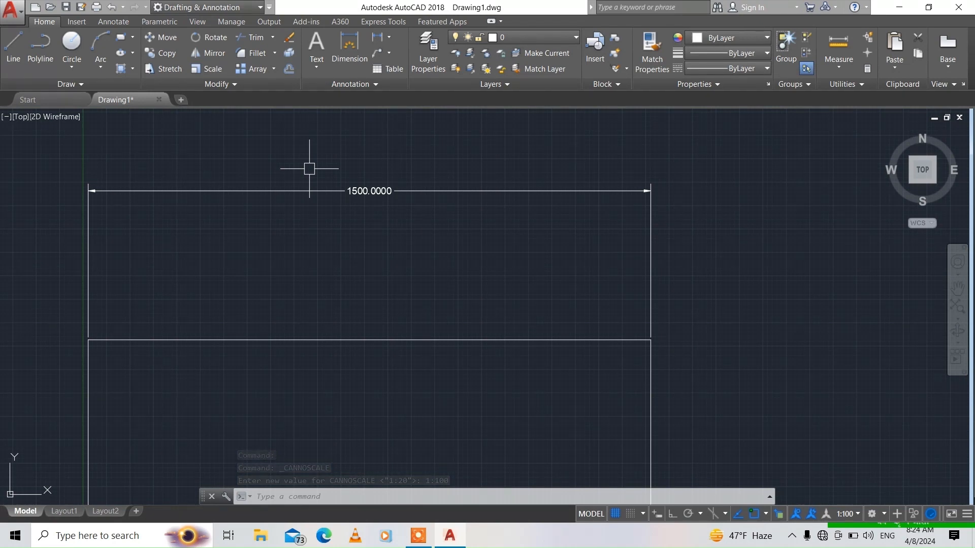
scroll(366, 196, down, 4)
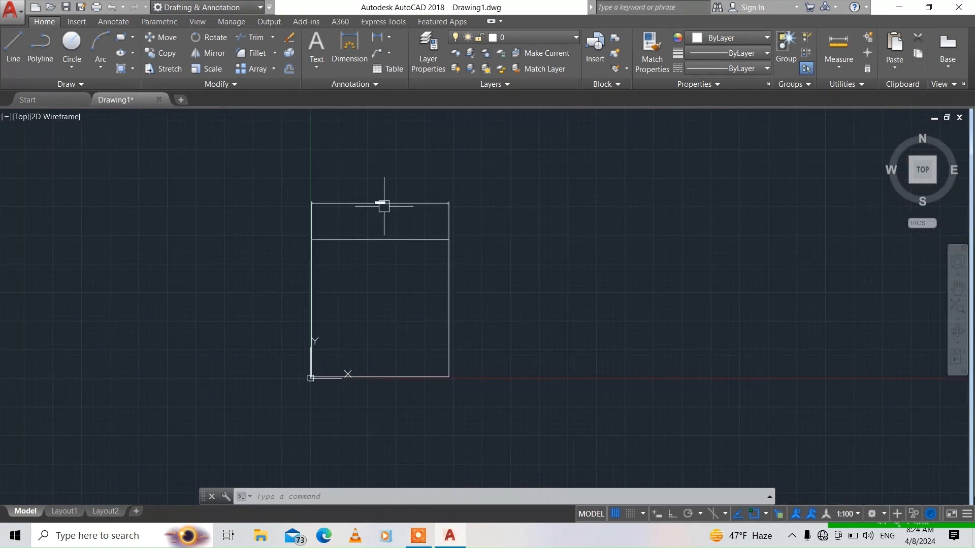
Add a vertical linear dimension along the square's right edge, placing the dimension line outside the square
click(374, 39)
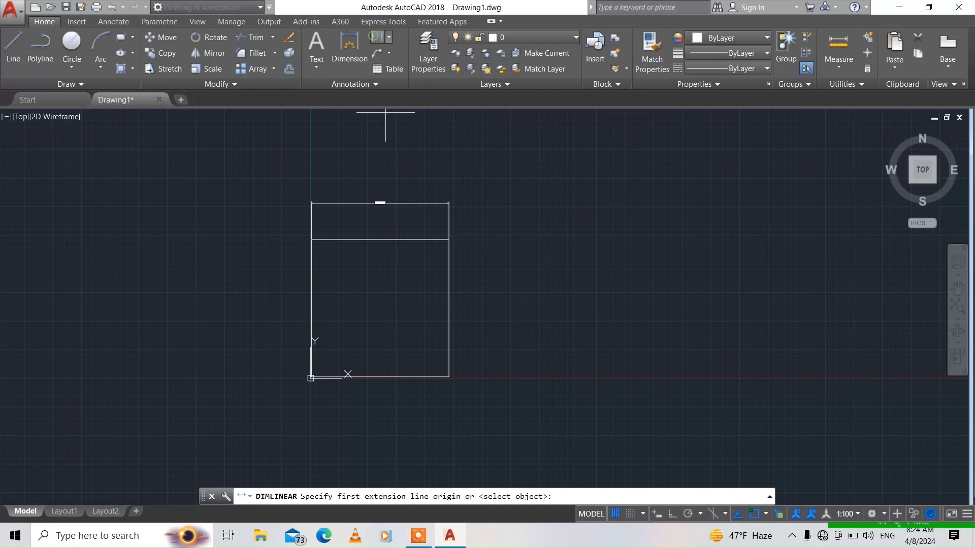
click(448, 239)
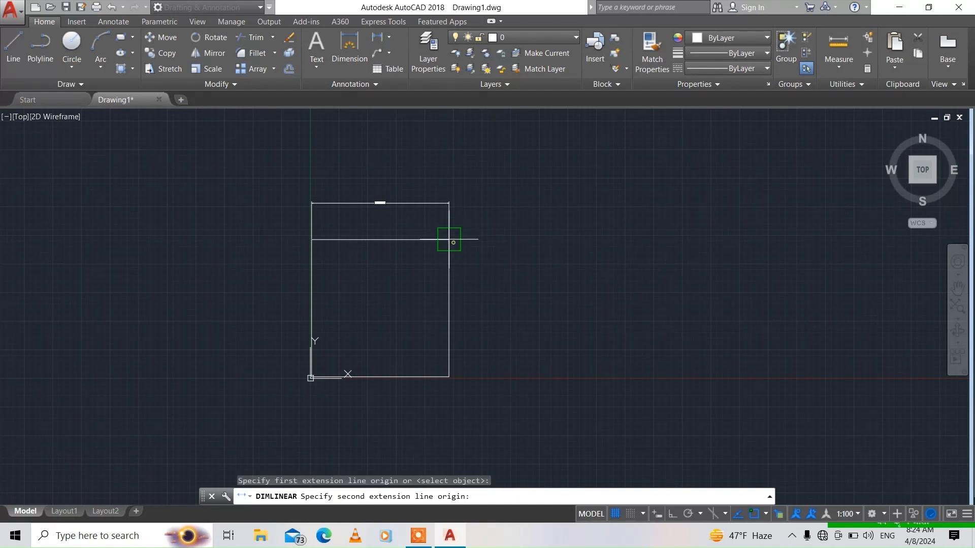
click(449, 379)
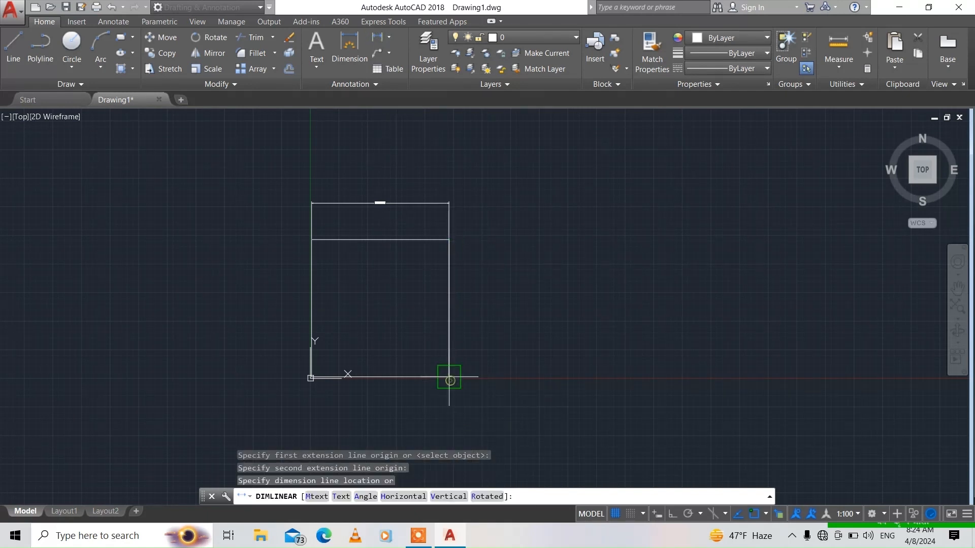
click(499, 349)
Set the right-hand dimension's Annotative property to Yes and reapply the 1:100 annotation scale
click(498, 334)
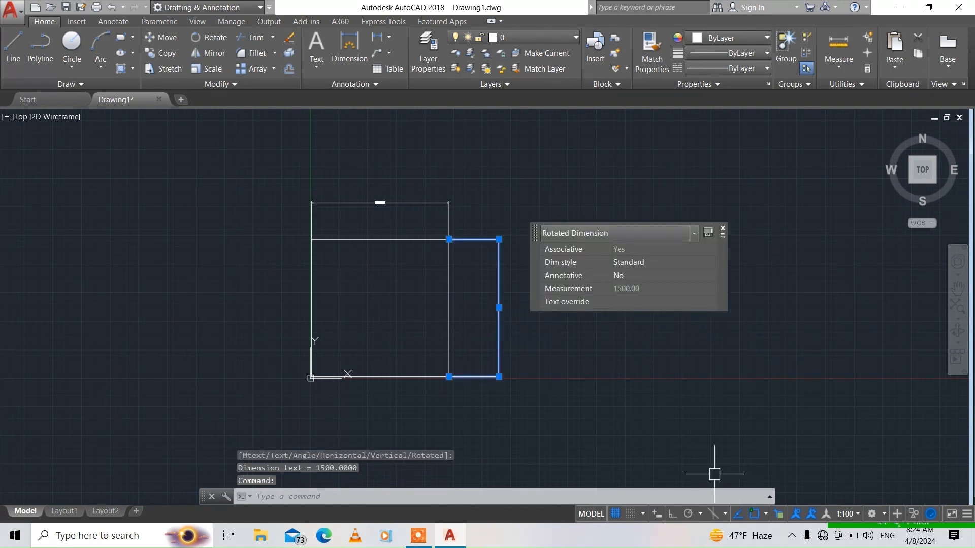
click(674, 278)
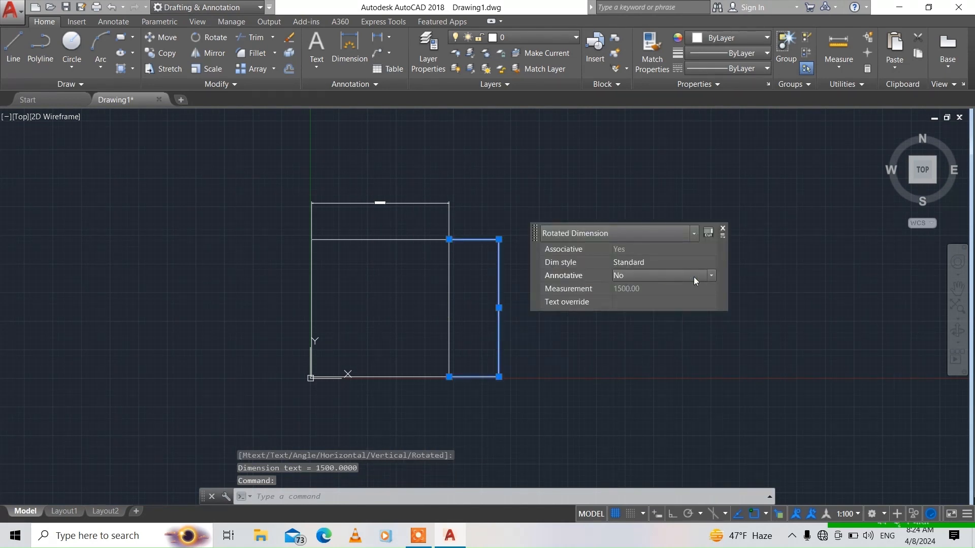
click(711, 277)
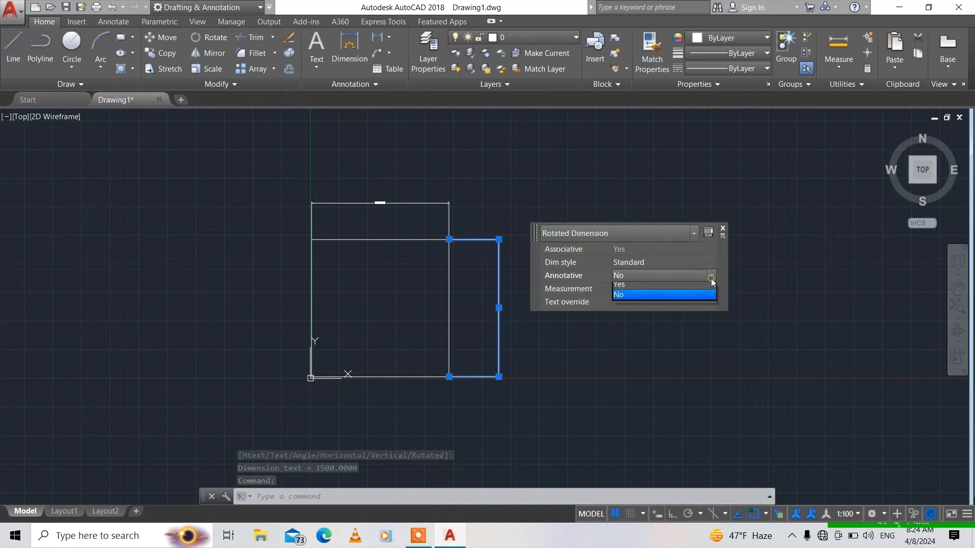
click(626, 288)
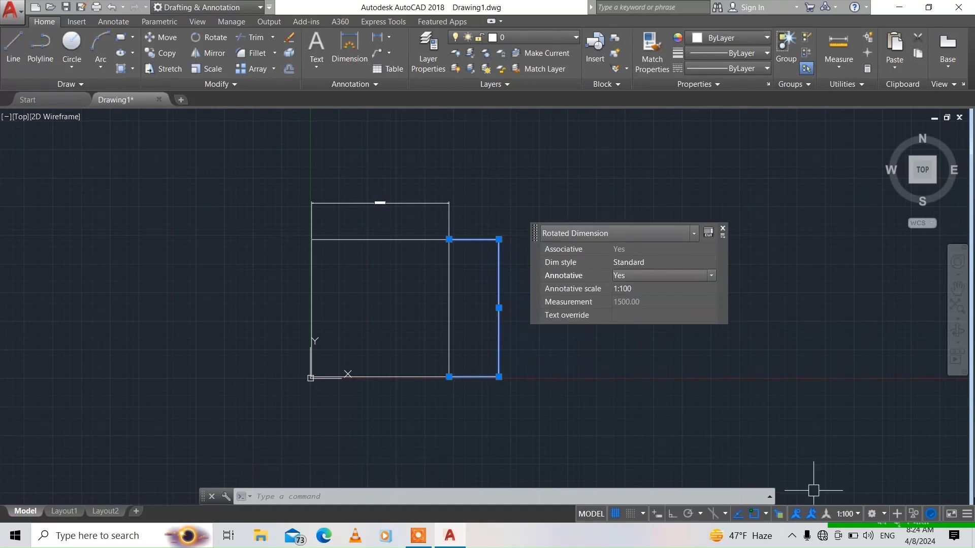
click(857, 514)
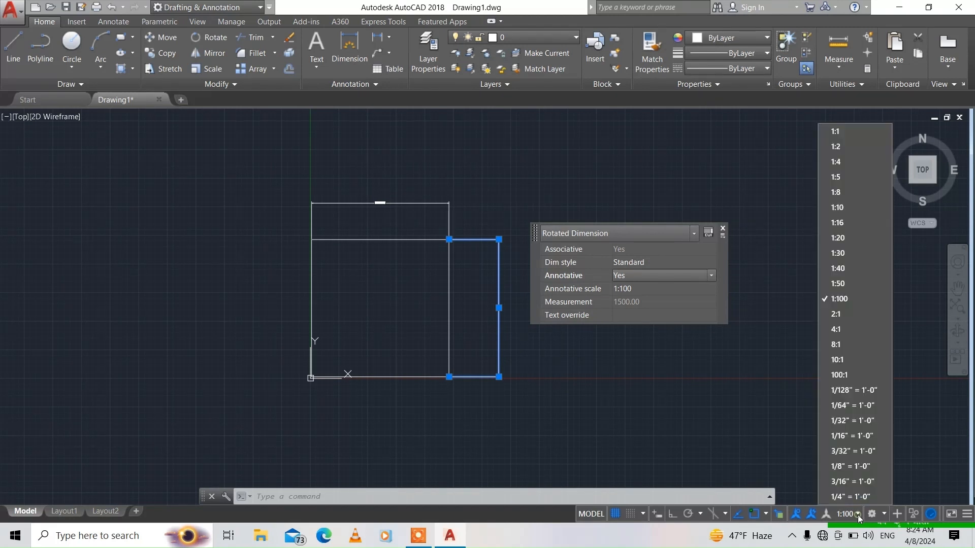
click(848, 297)
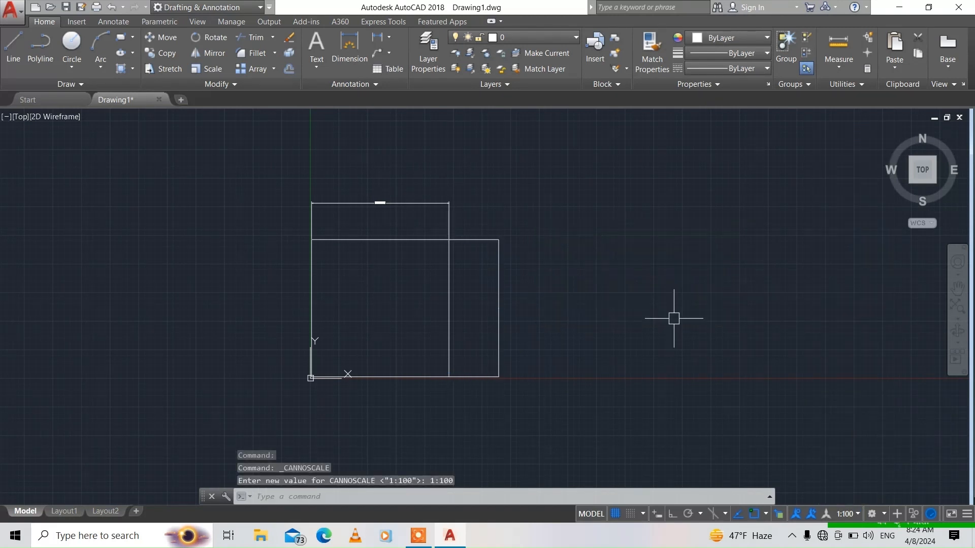
Change the right-hand dimension's style to Annotative, close its quick properties and clear the selection
click(499, 298)
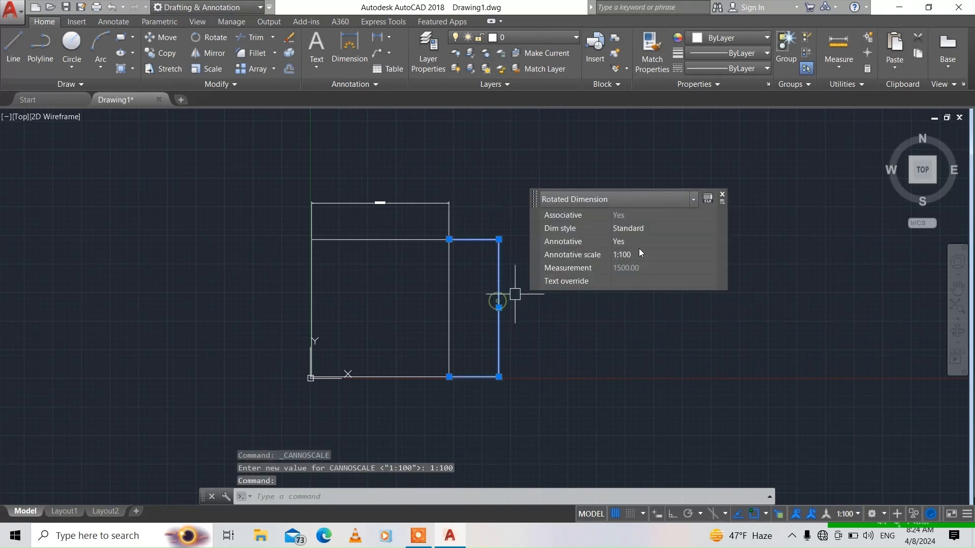
click(667, 255)
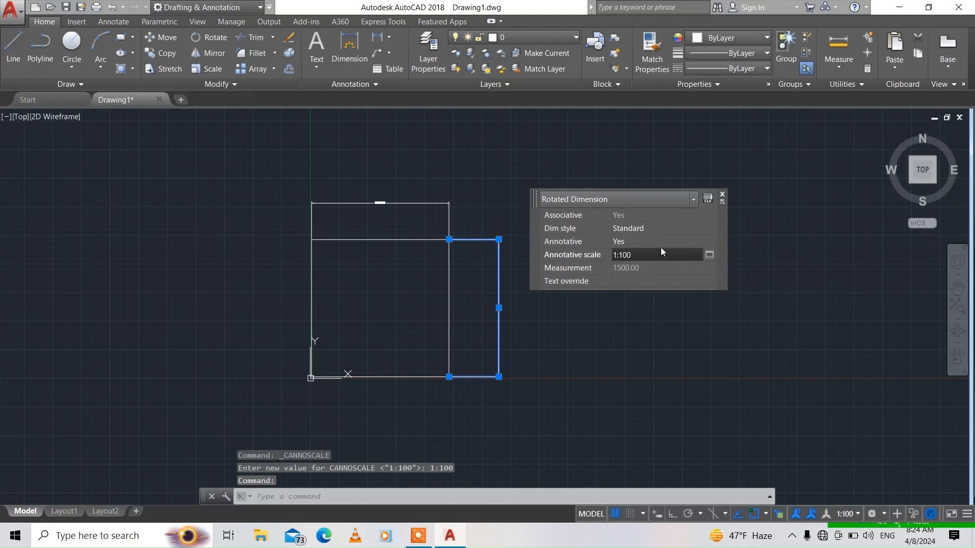
click(657, 242)
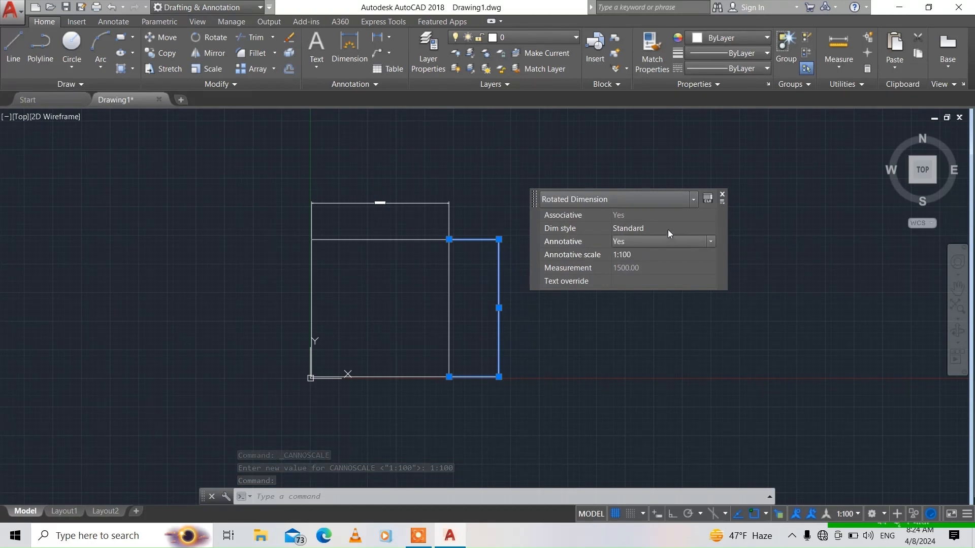
click(668, 228)
click(709, 228)
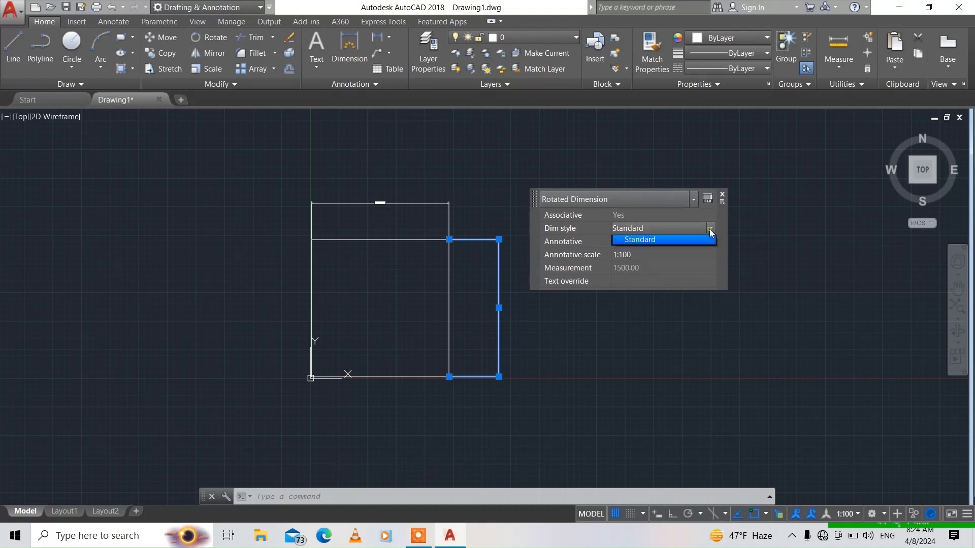
click(653, 239)
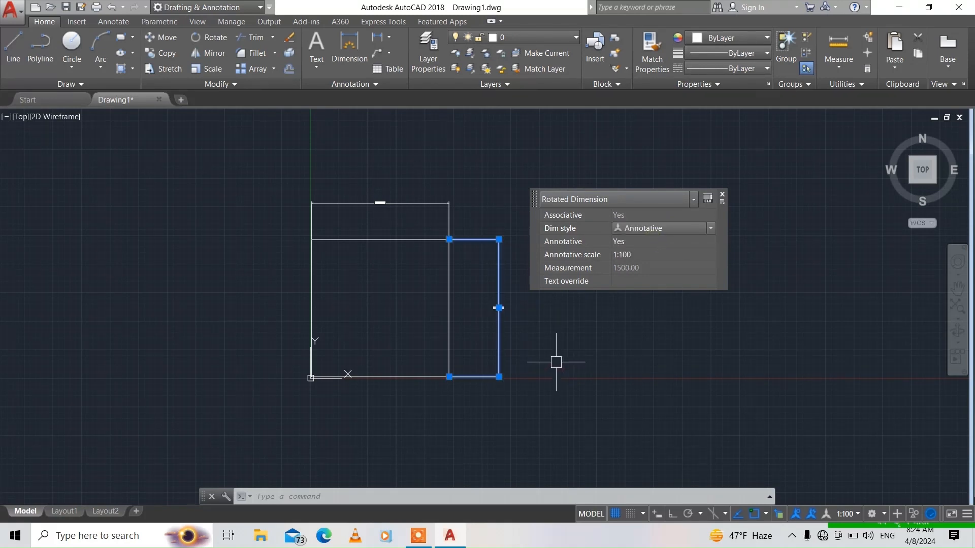
click(557, 340)
click(645, 319)
click(722, 195)
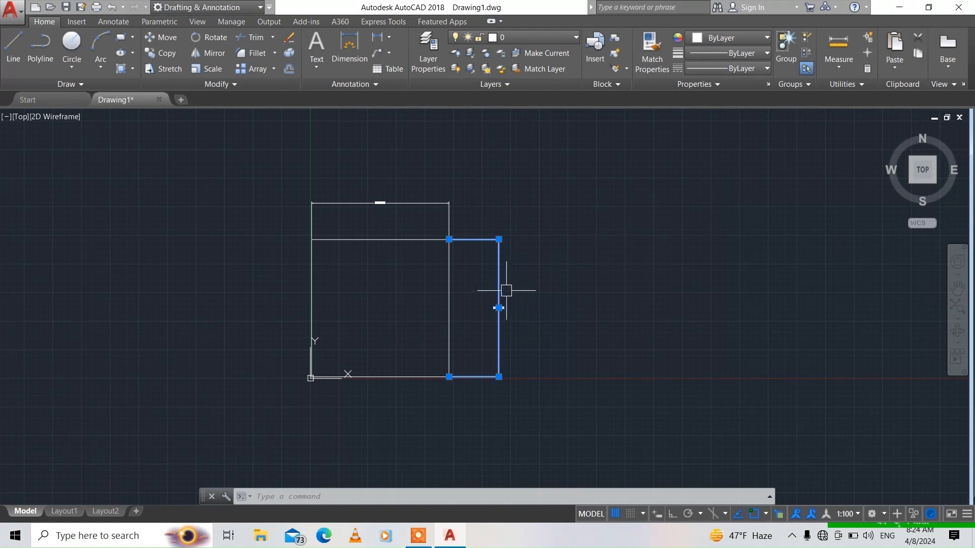
key(Escape)
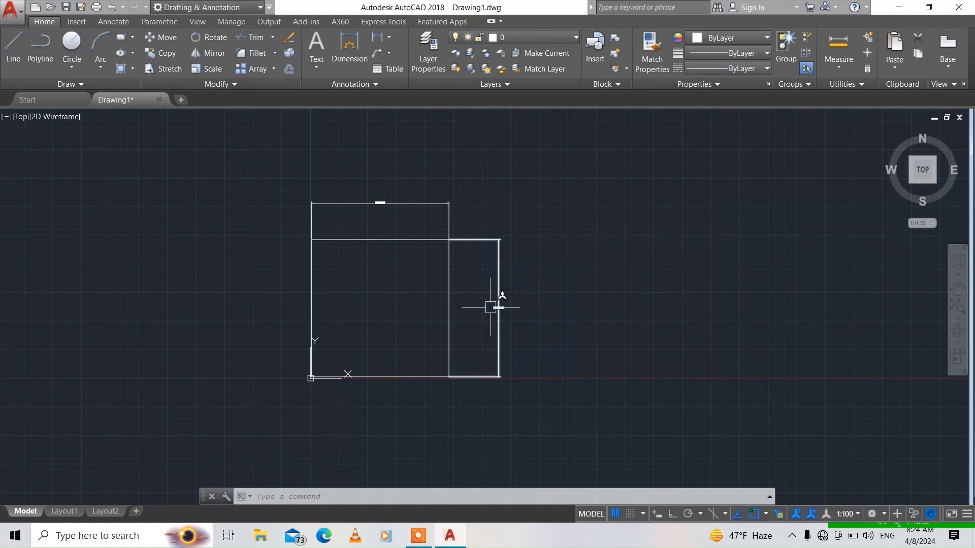
Examine the text of both dimensions on the square and check the right-hand dimension's annotative properties
scroll(493, 307, up, 5)
scroll(582, 337, down, 5)
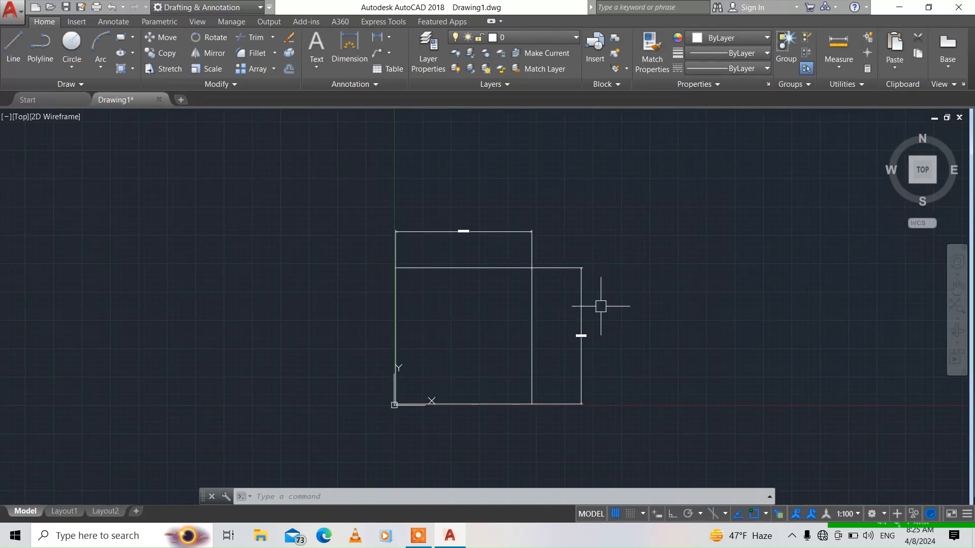
scroll(582, 335, up, 4)
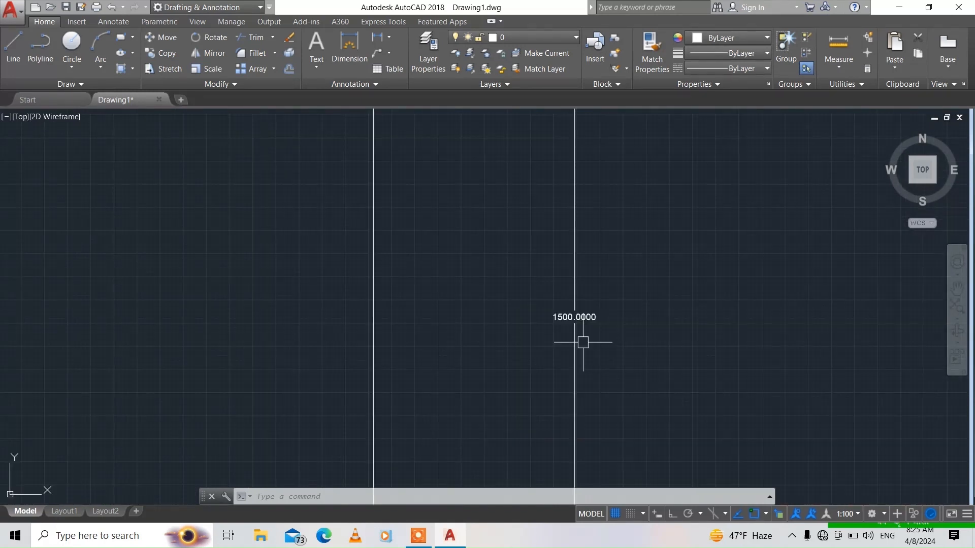
scroll(582, 339, down, 6)
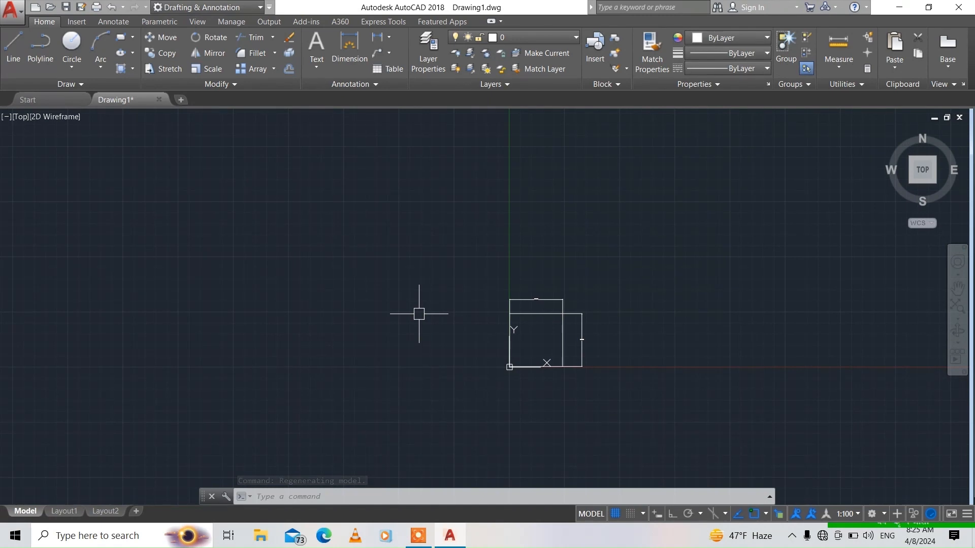
scroll(544, 299, up, 8)
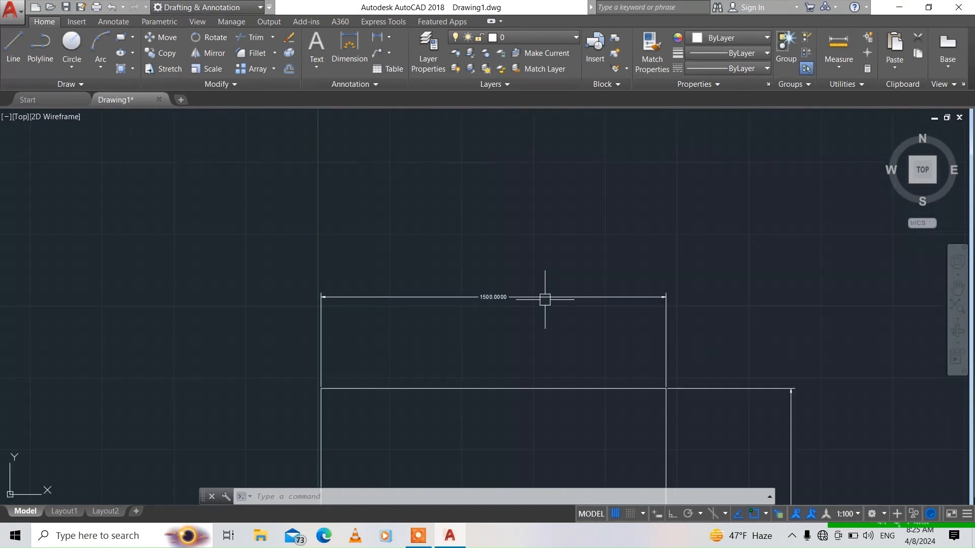
scroll(544, 300, up, 4)
scroll(545, 300, down, 10)
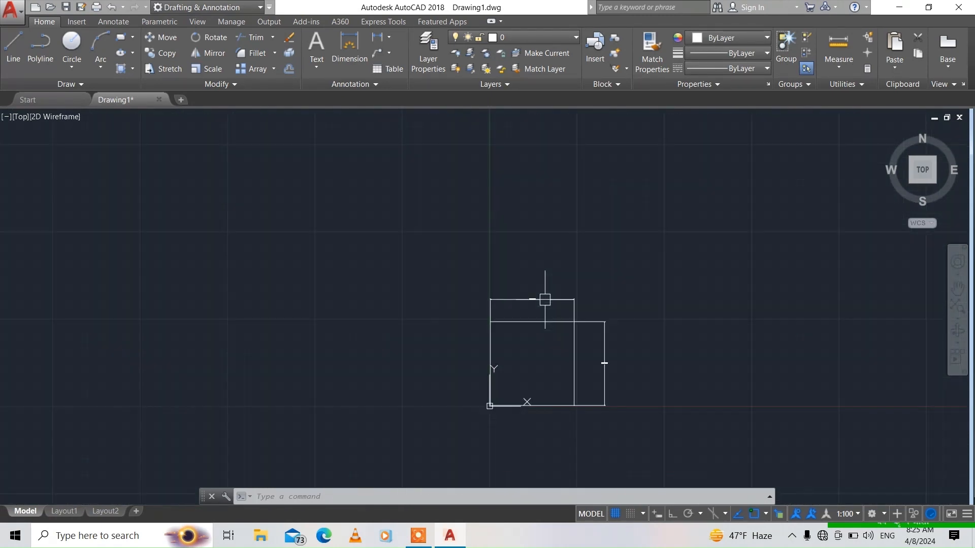
click(604, 348)
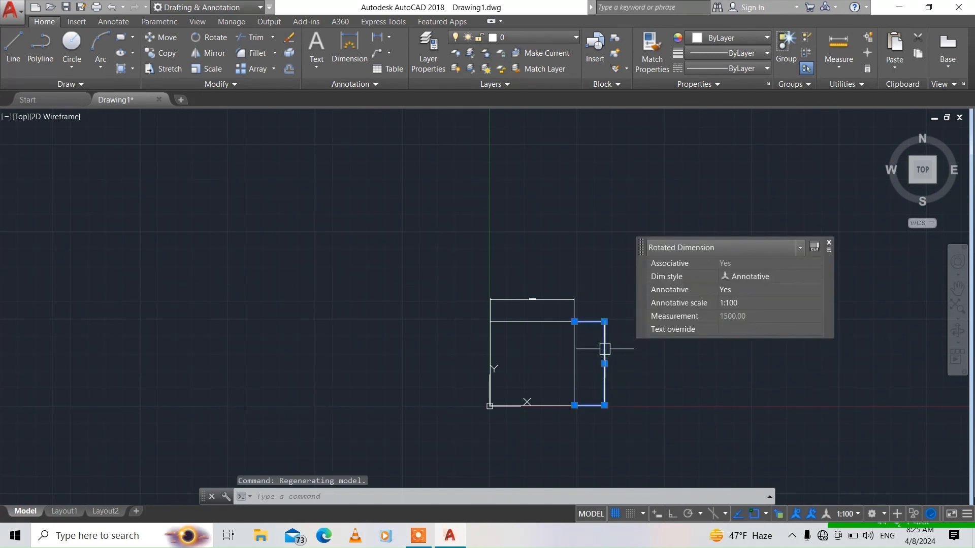
scroll(450, 315, down, 4)
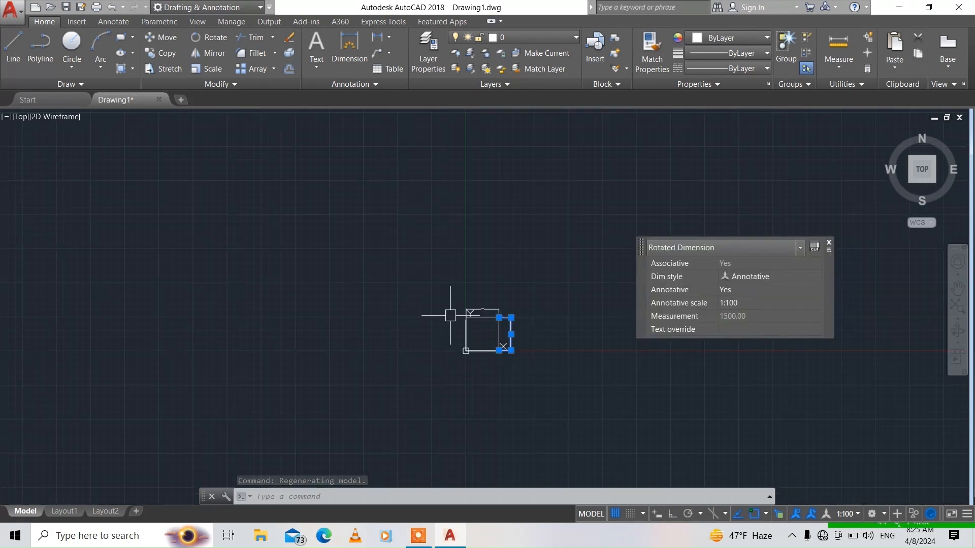
key(Escape)
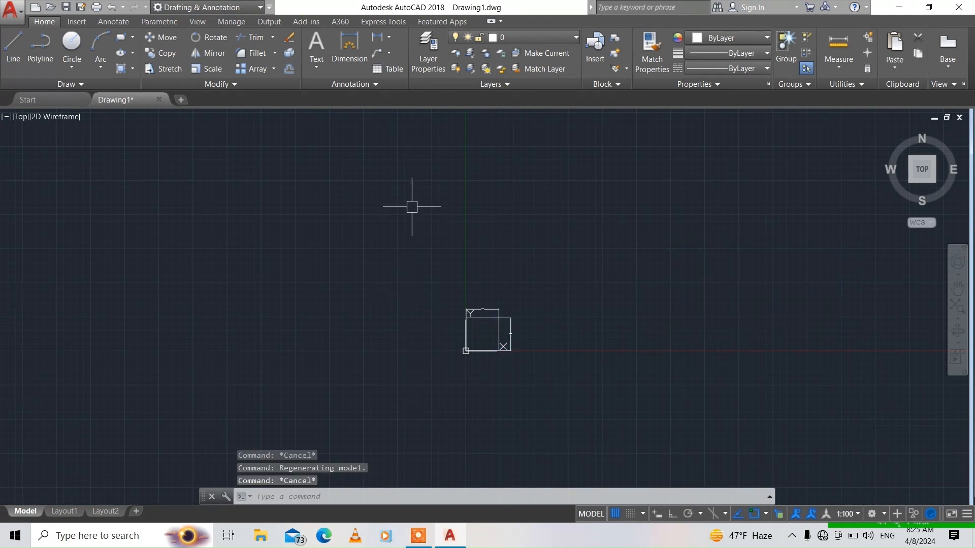
Set the drawing's length units to Architectural with a precision of 0'-0 1/2"
text(un)
key(Return)
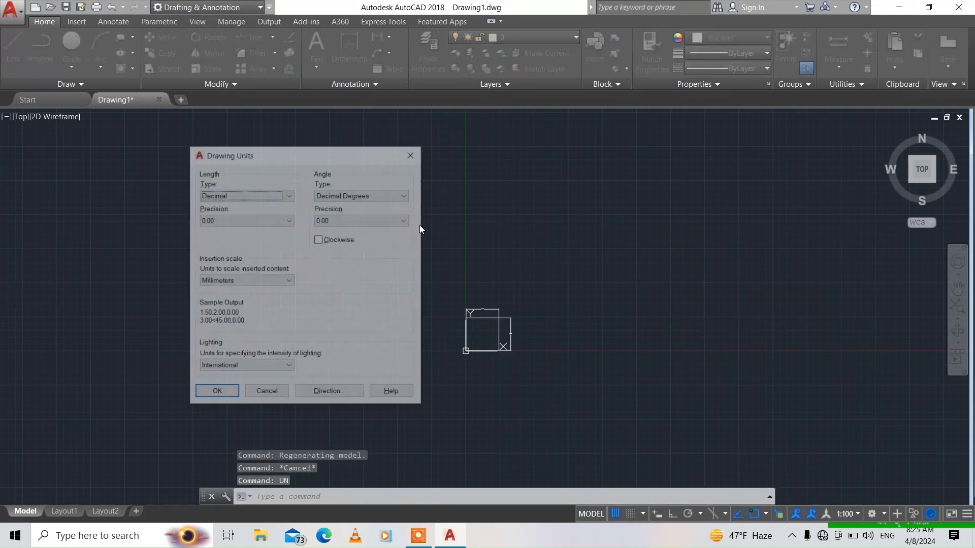
click(283, 195)
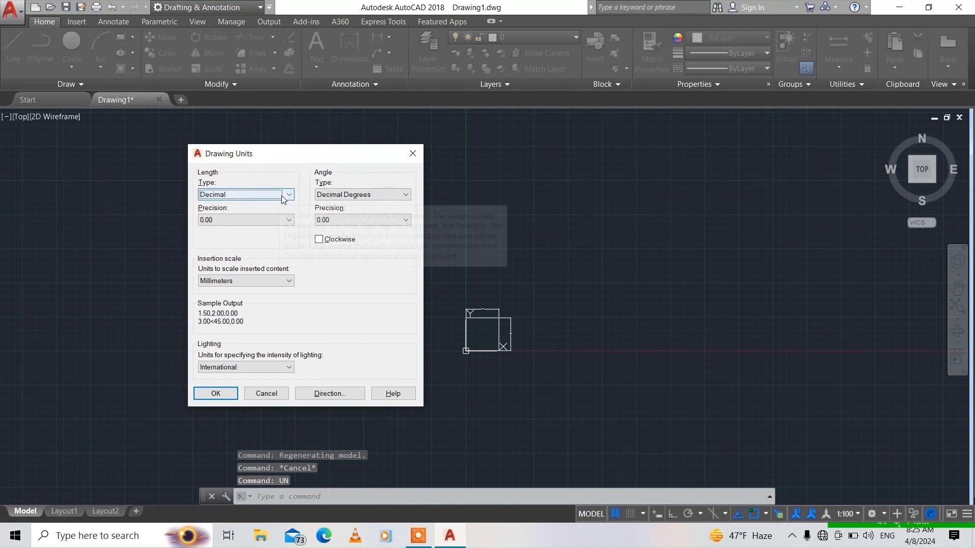
click(237, 205)
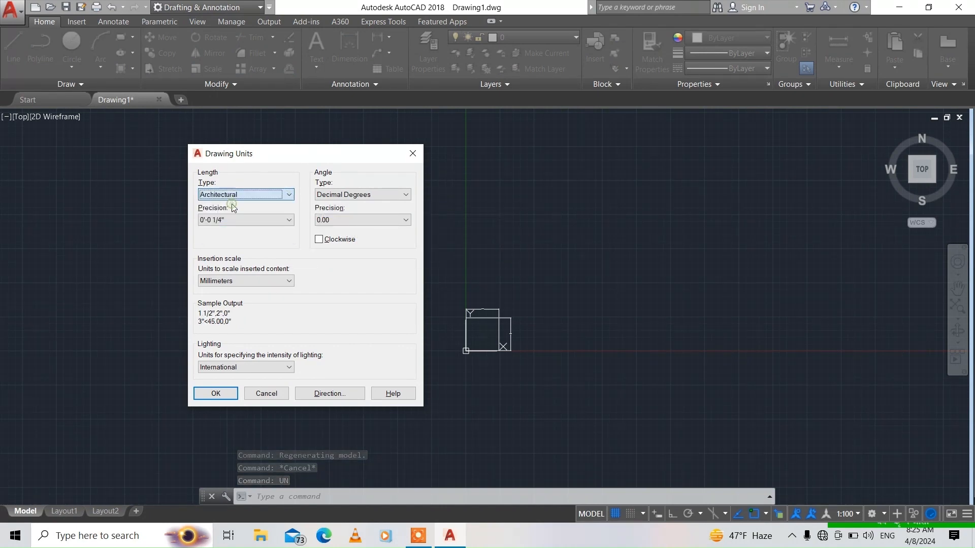
click(285, 220)
click(215, 238)
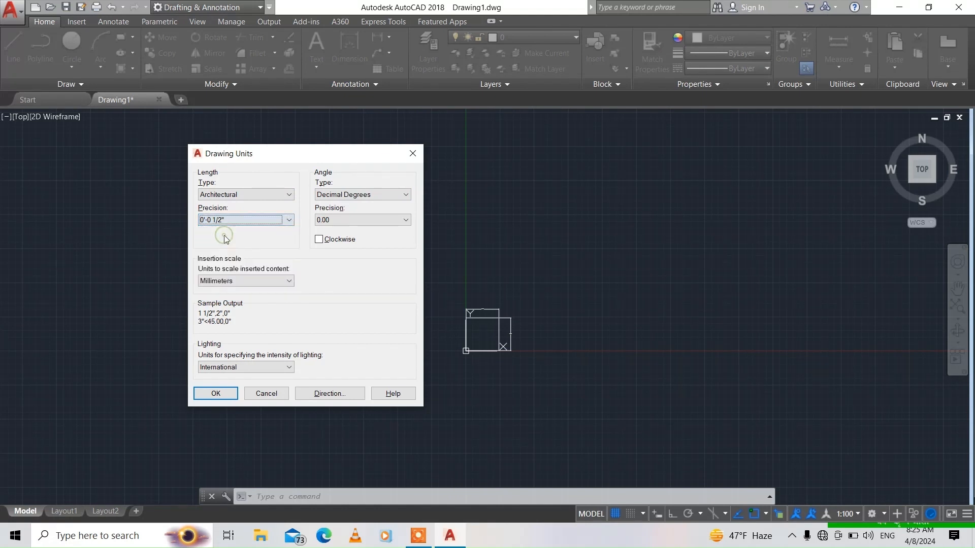
Choose 0.00 as the angle precision, set the insertion scale to Inches and apply the drawing units
click(394, 221)
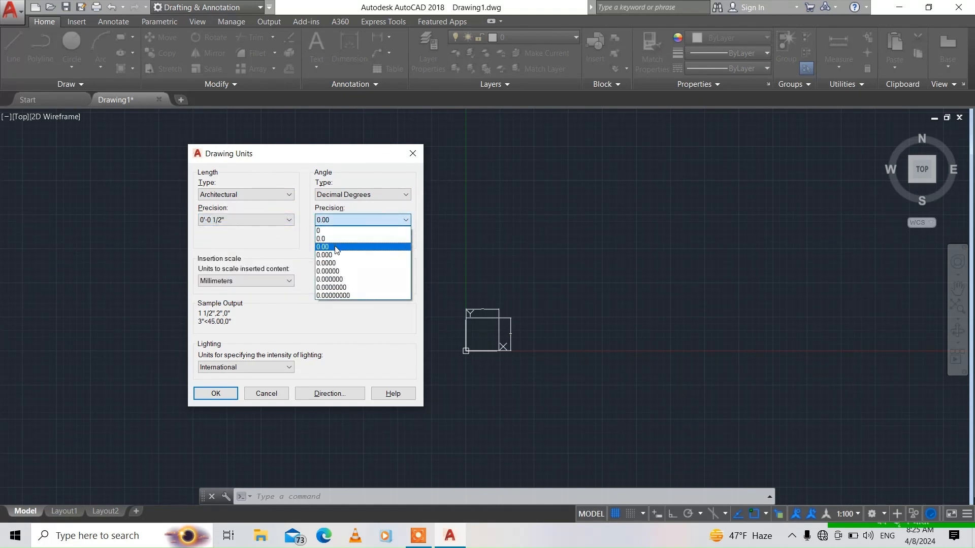
click(335, 248)
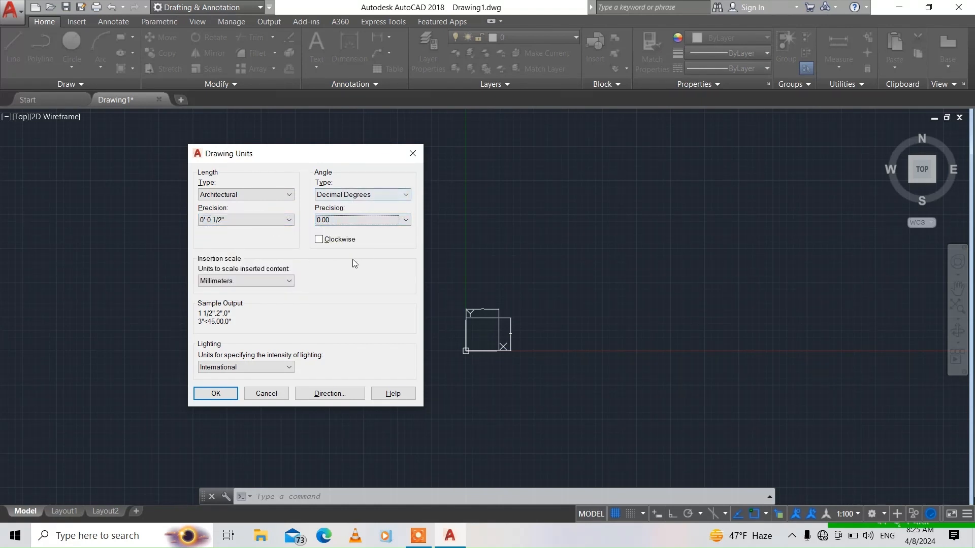
click(284, 280)
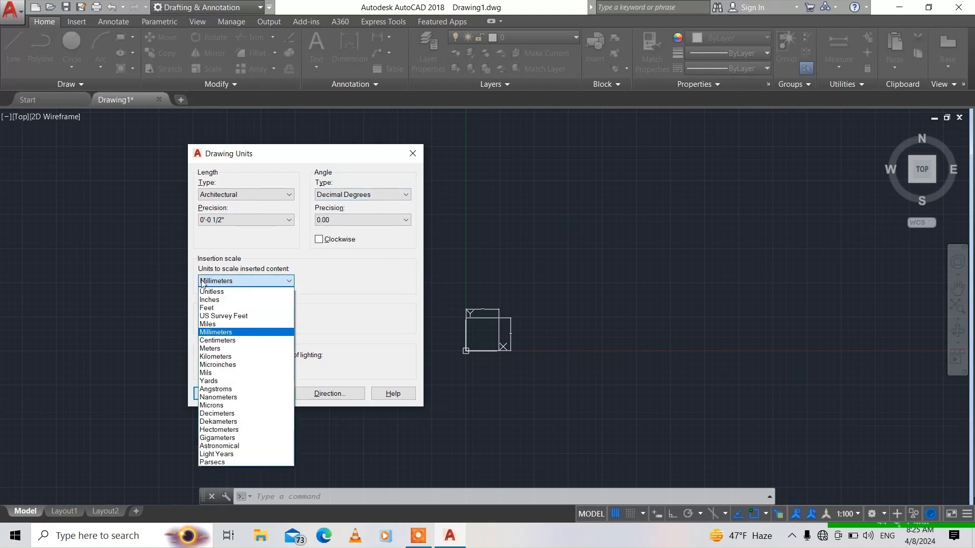
click(222, 300)
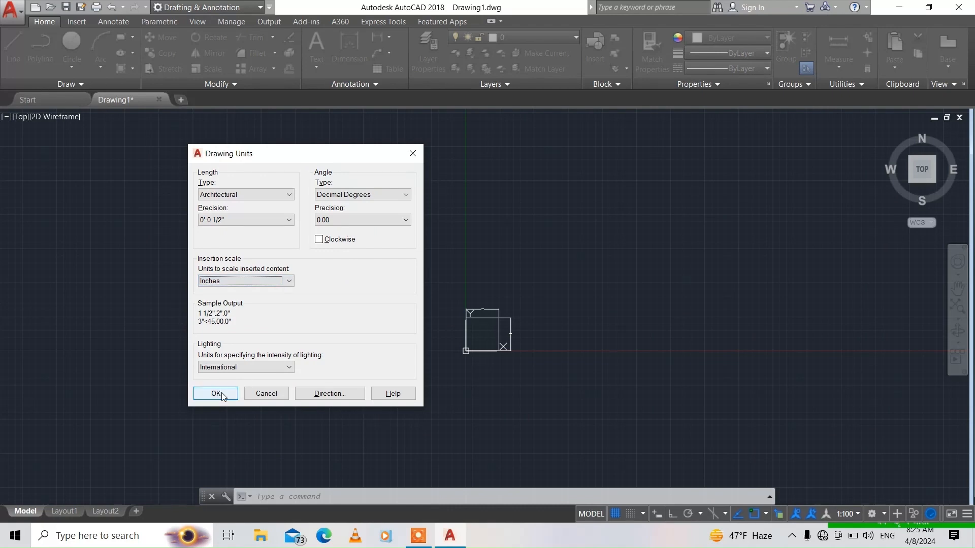
click(222, 391)
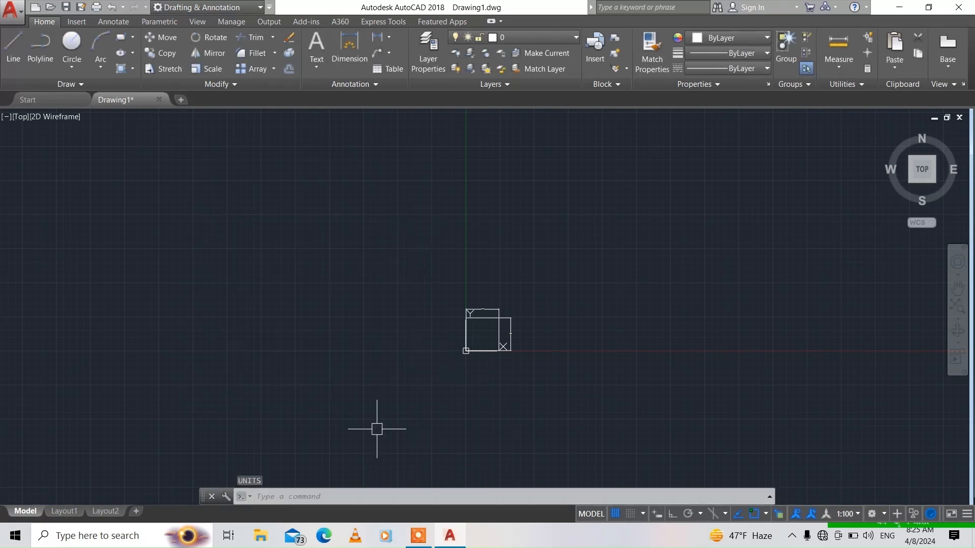
Draw a 125' by 125' rectangle in the empty area to the left of the existing square
scroll(508, 335, up, 10)
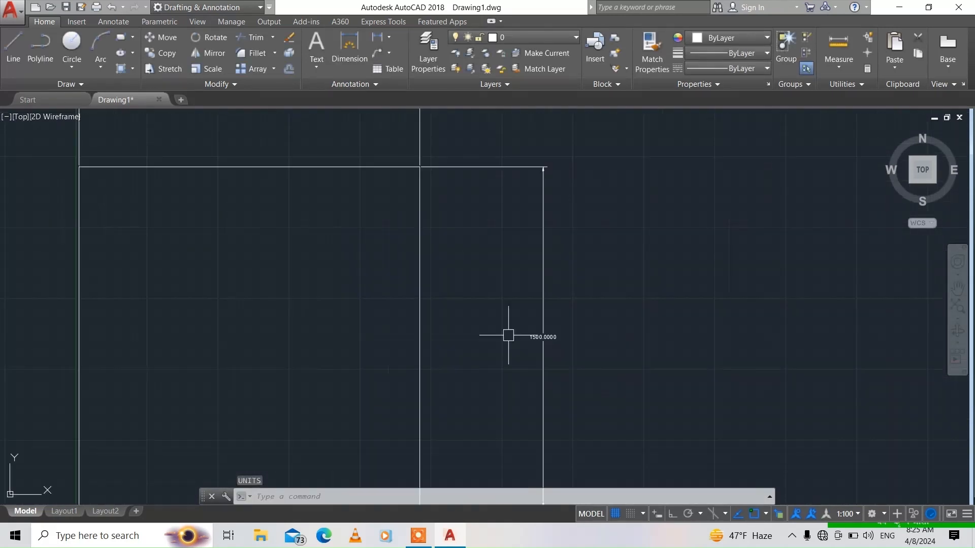
scroll(608, 355, down, 5)
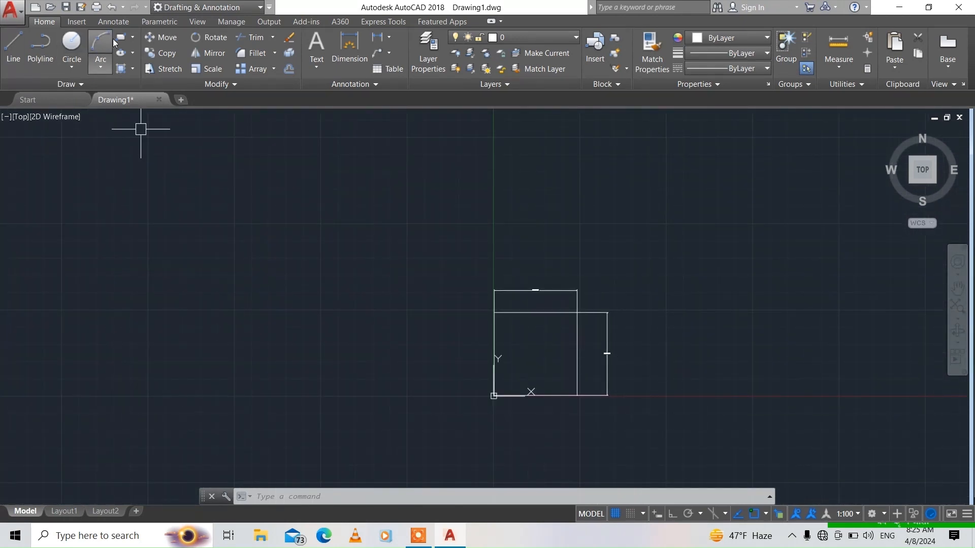
click(127, 39)
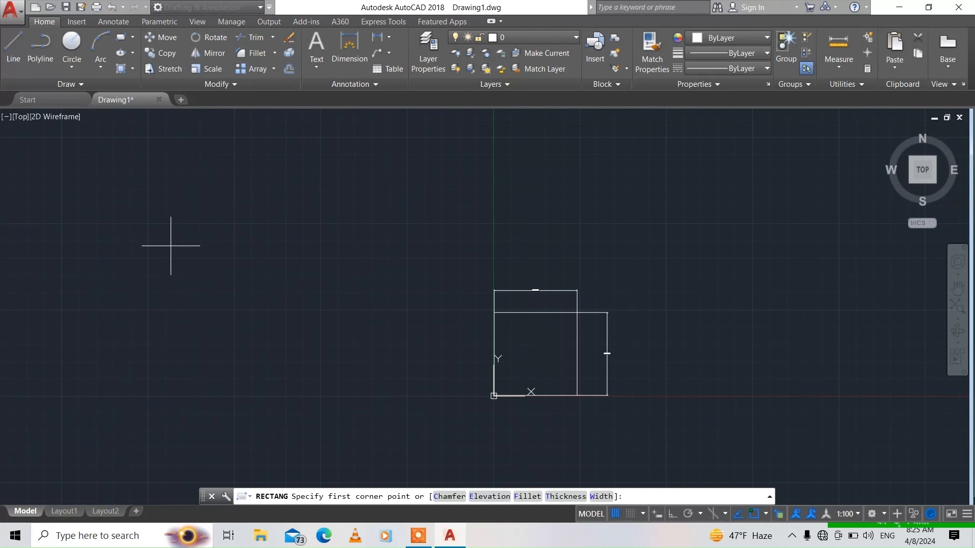
click(142, 260)
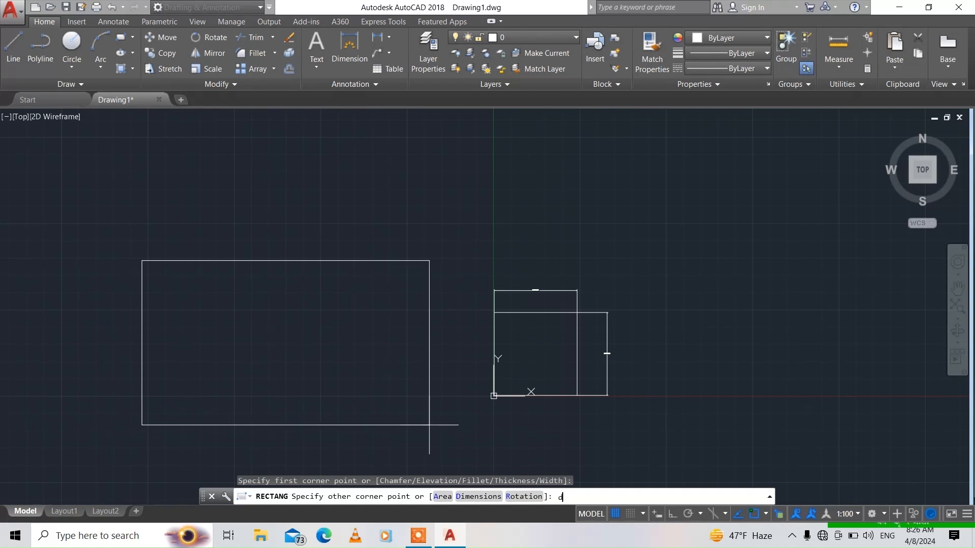
text(d)
key(Return)
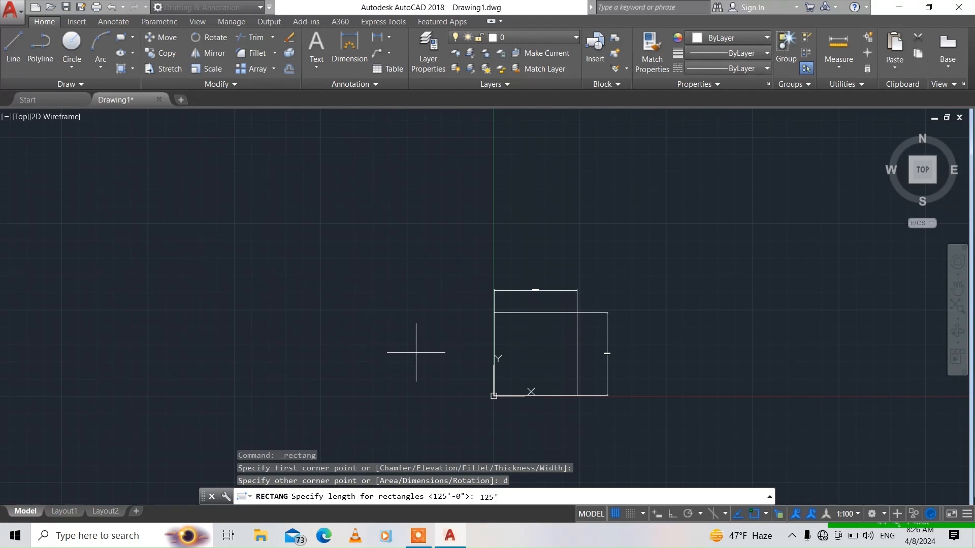
key(Return)
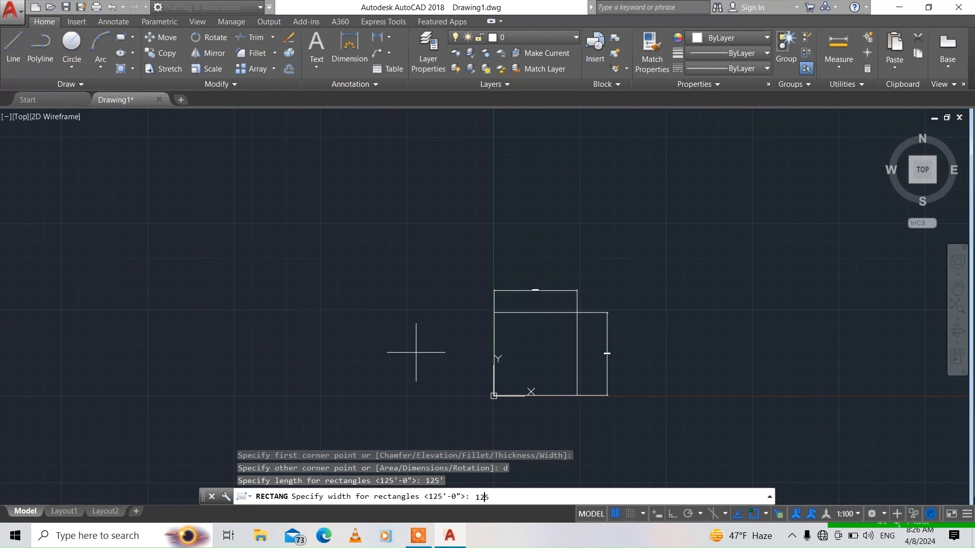
key(Return)
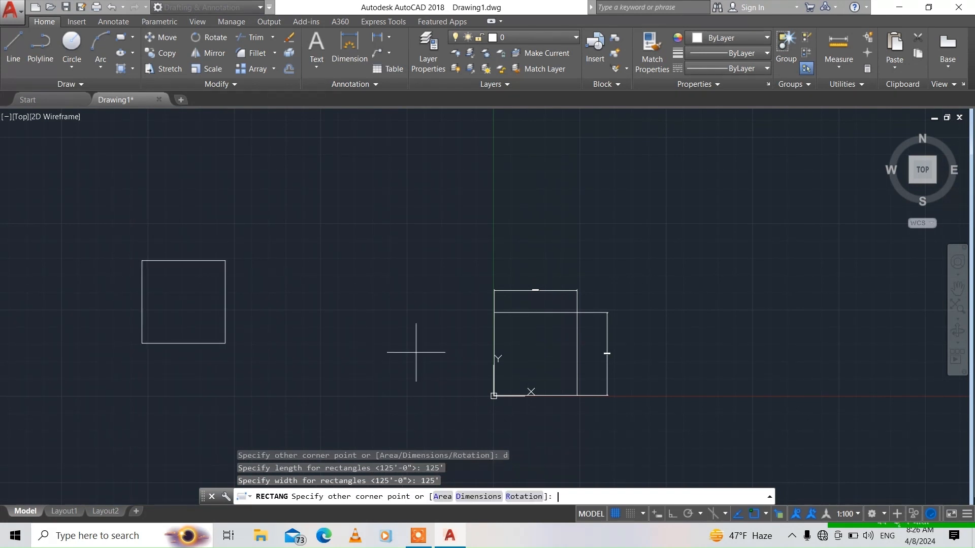
click(370, 326)
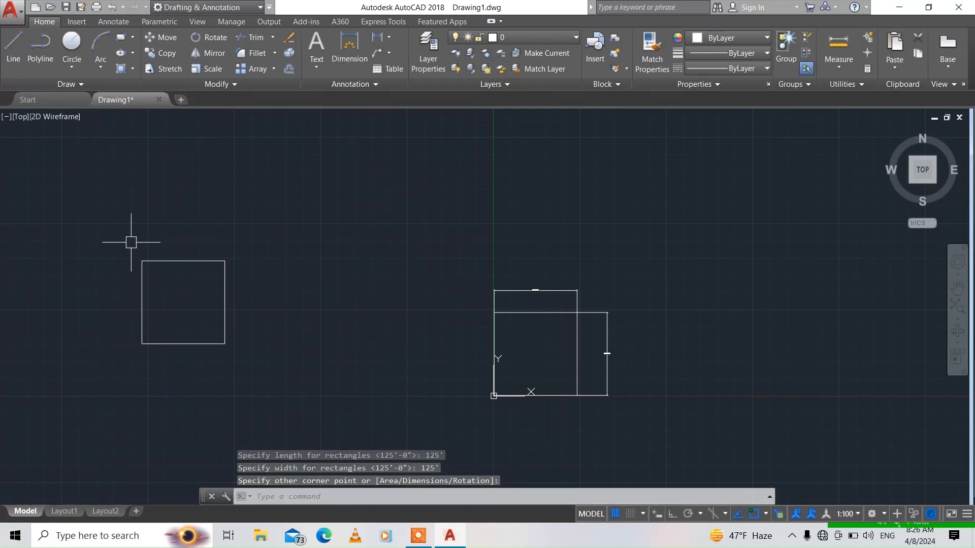
Add a horizontal linear dimension along the new square's top edge, placing the dimension line above it
click(139, 121)
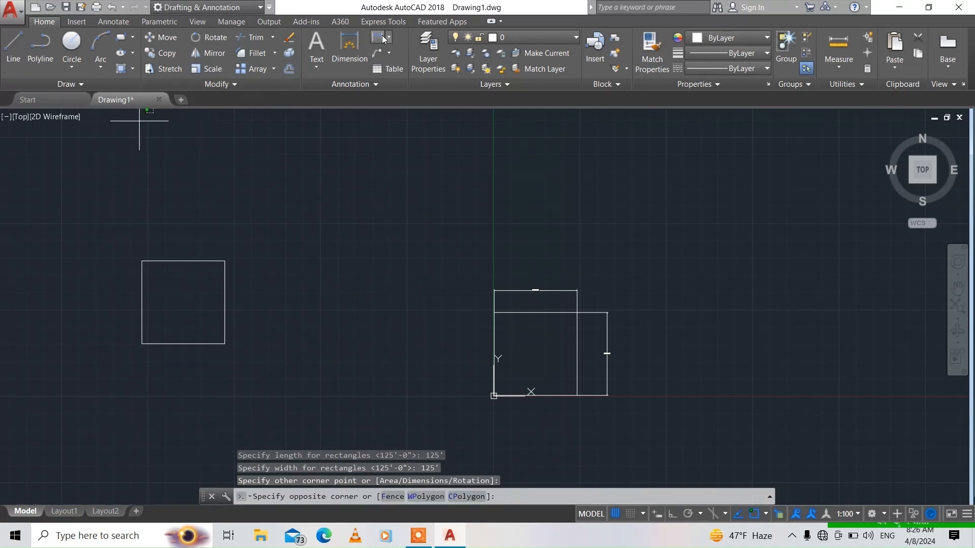
click(382, 39)
click(140, 262)
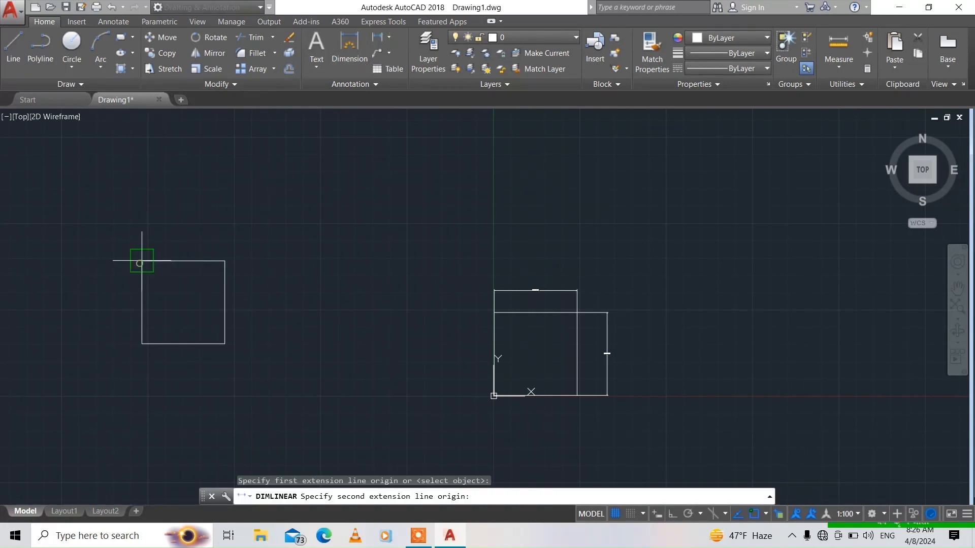
click(225, 261)
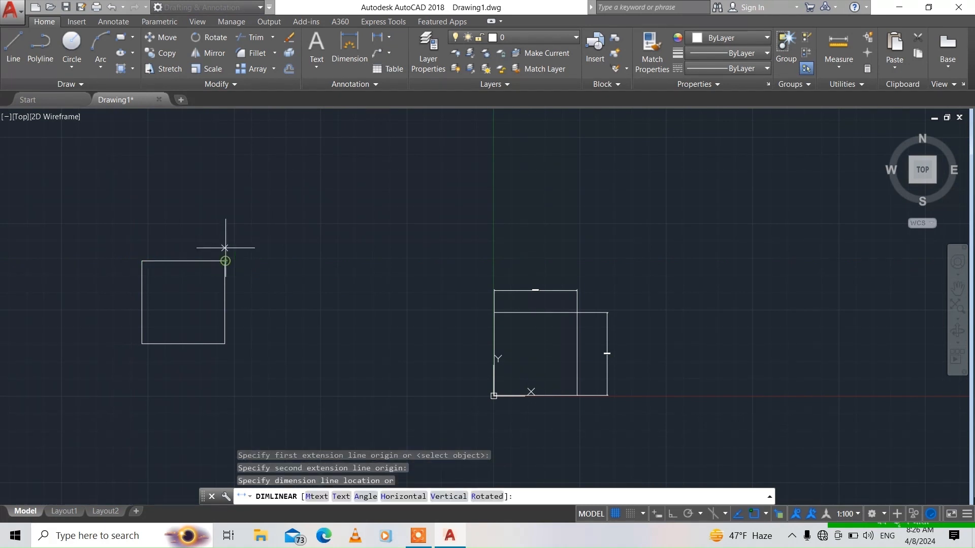
click(225, 217)
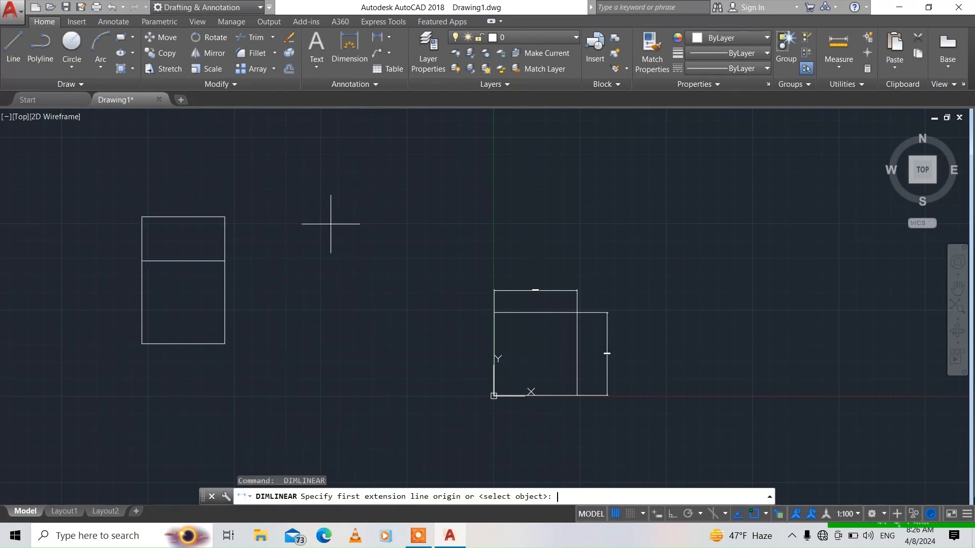
Add a vertical linear dimension along the new square's right edge, placing the dimension line outside it
key(Return)
click(225, 261)
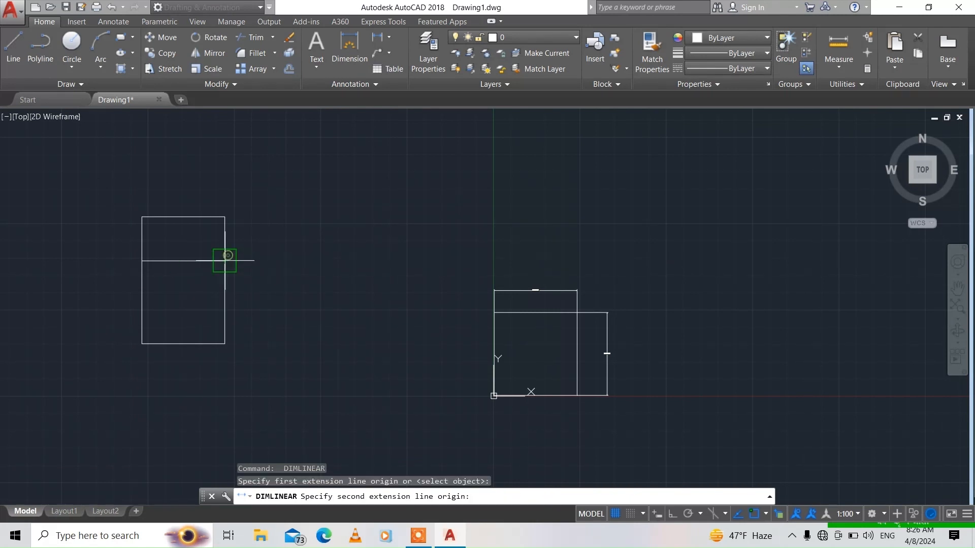
click(225, 343)
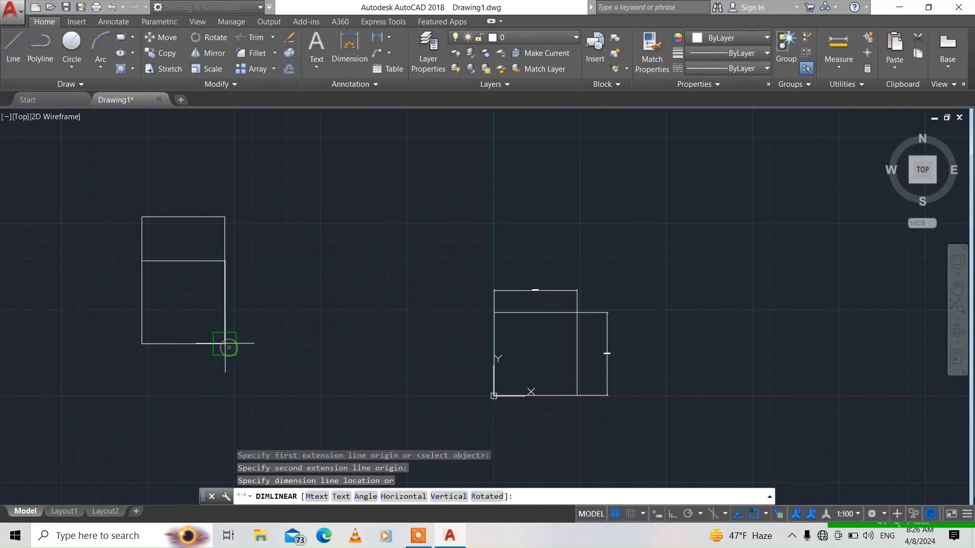
click(252, 344)
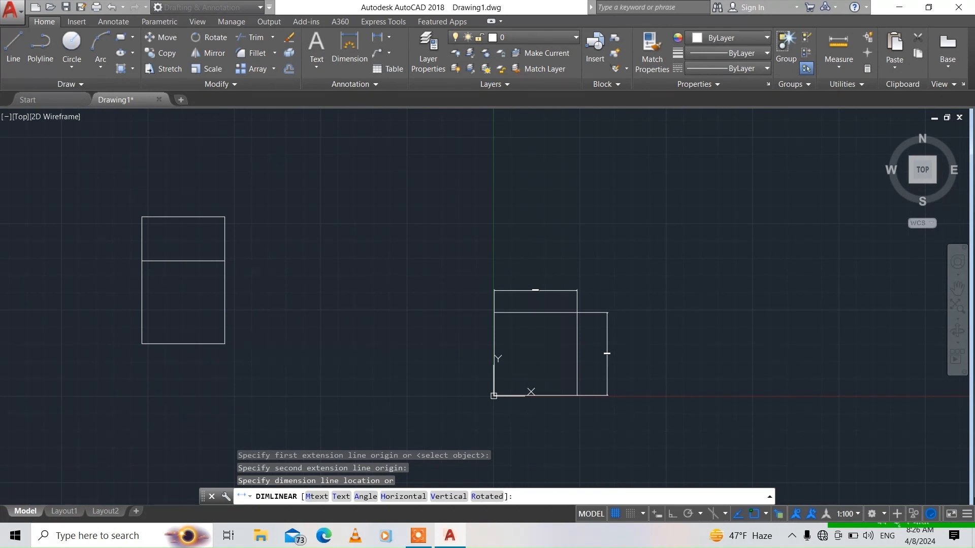
Apply the Annotative dimension style to the horizontal and vertical dimensions of the 125' square, then clear the selection
click(255, 304)
click(198, 217)
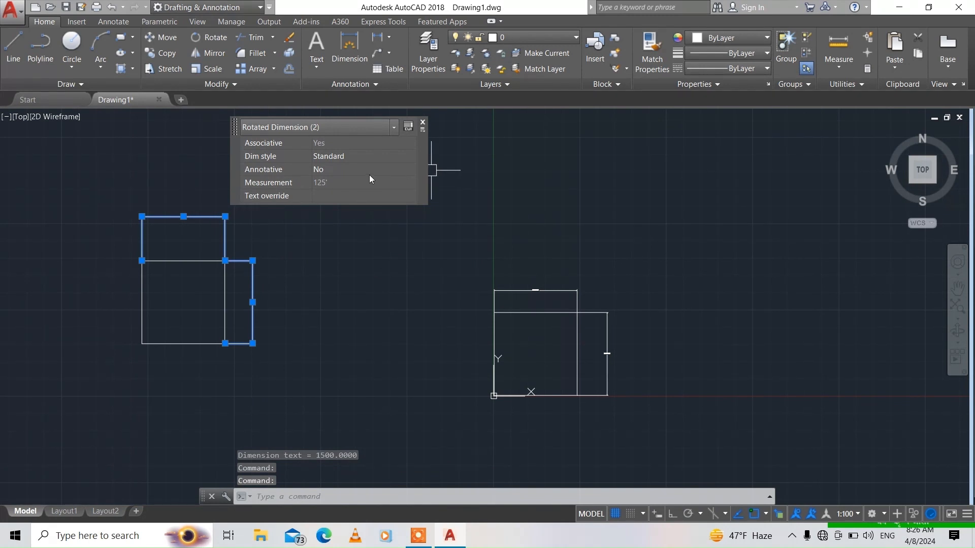
click(370, 174)
click(367, 154)
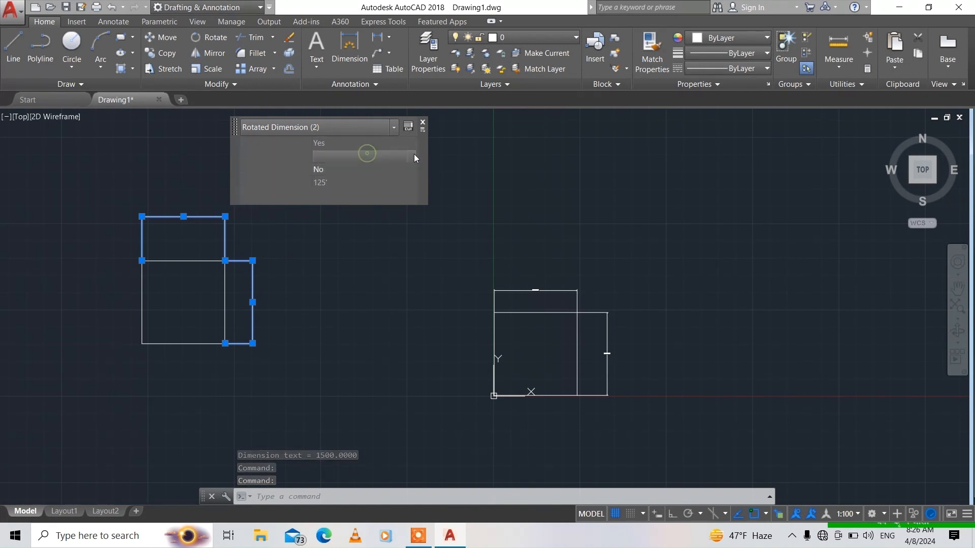
click(413, 157)
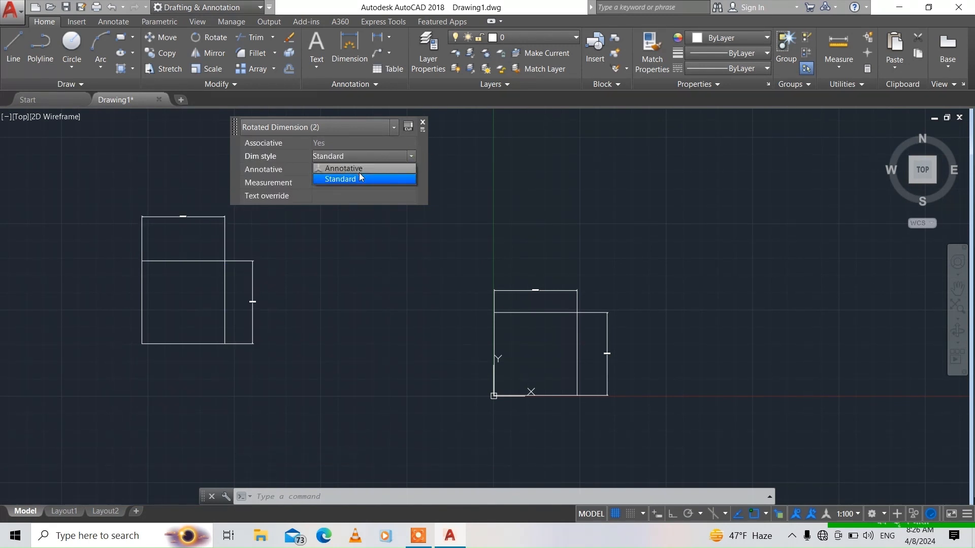
click(358, 173)
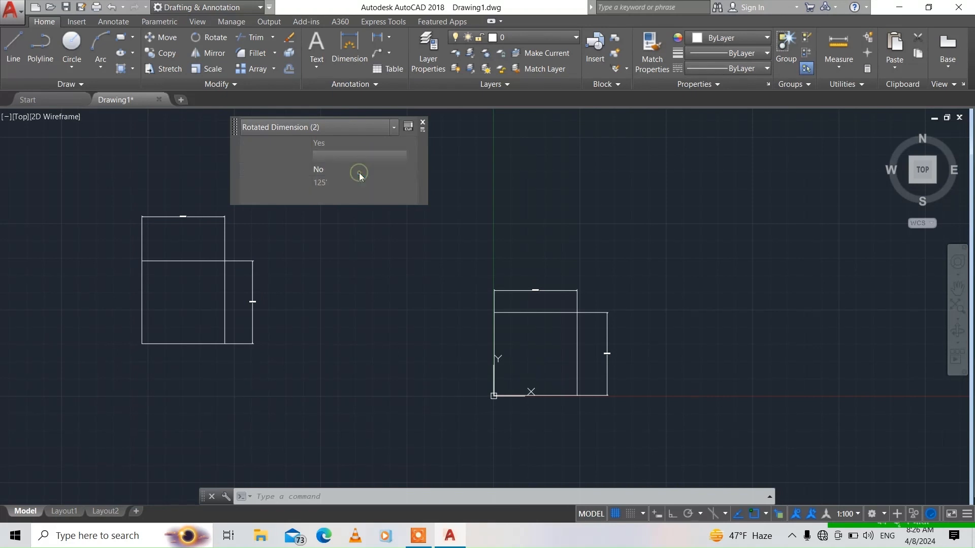
click(281, 340)
click(395, 233)
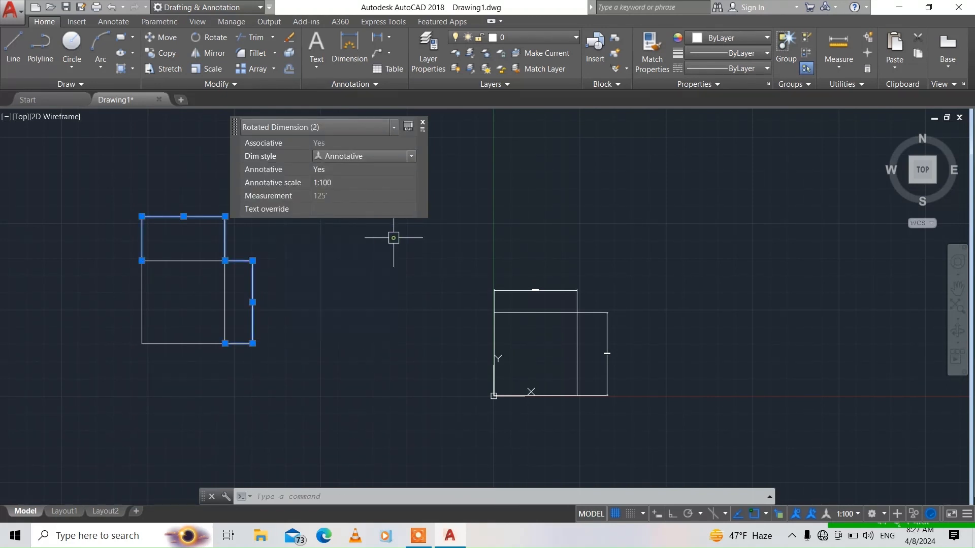
click(424, 120)
click(422, 125)
key(Escape)
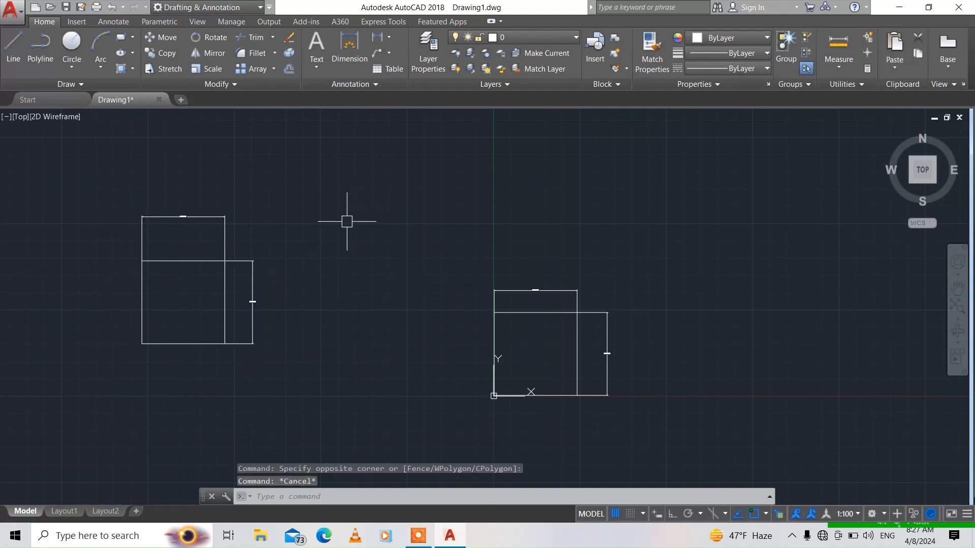
Check the new square's dimension text up close and open the Annotative dimension style for modification
scroll(177, 212, up, 5)
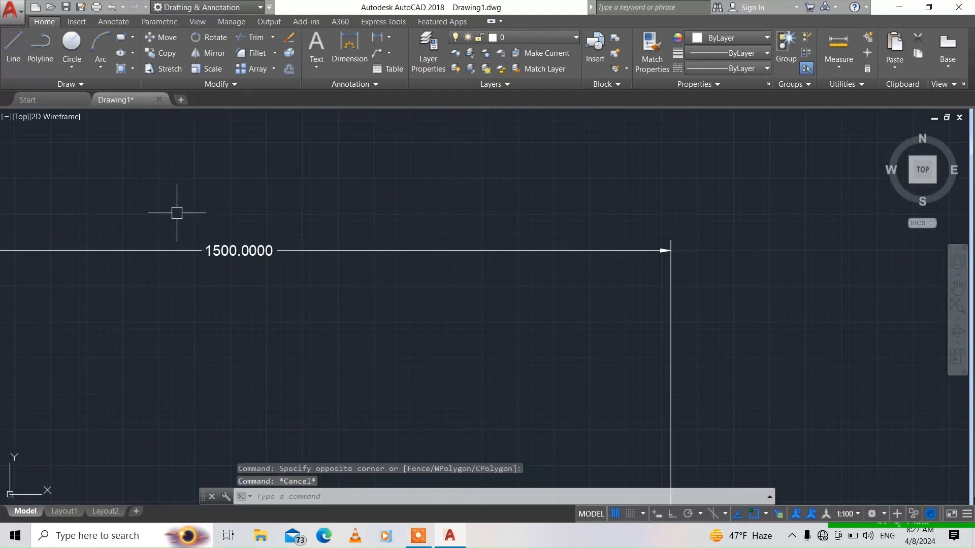
scroll(206, 242, up, 5)
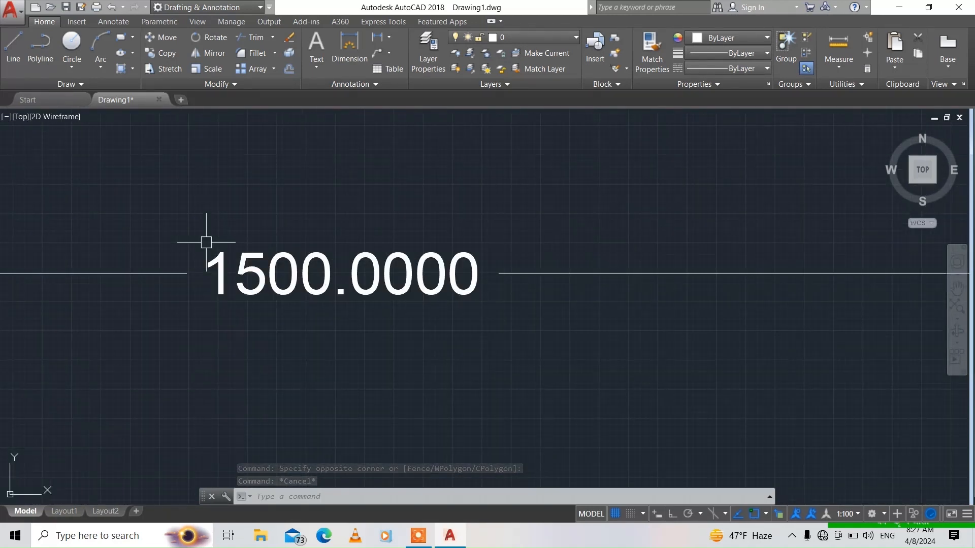
scroll(206, 242, down, 6)
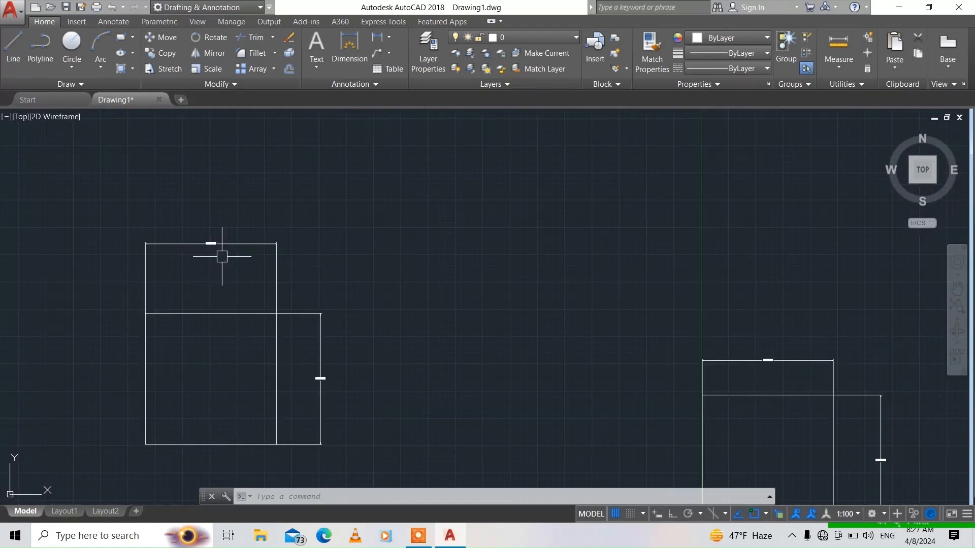
scroll(315, 386, up, 5)
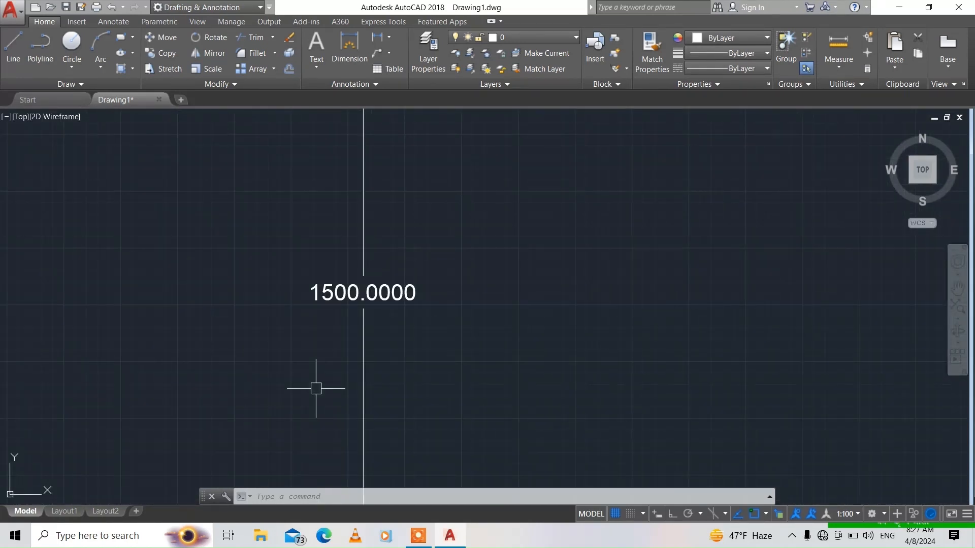
scroll(316, 388, down, 5)
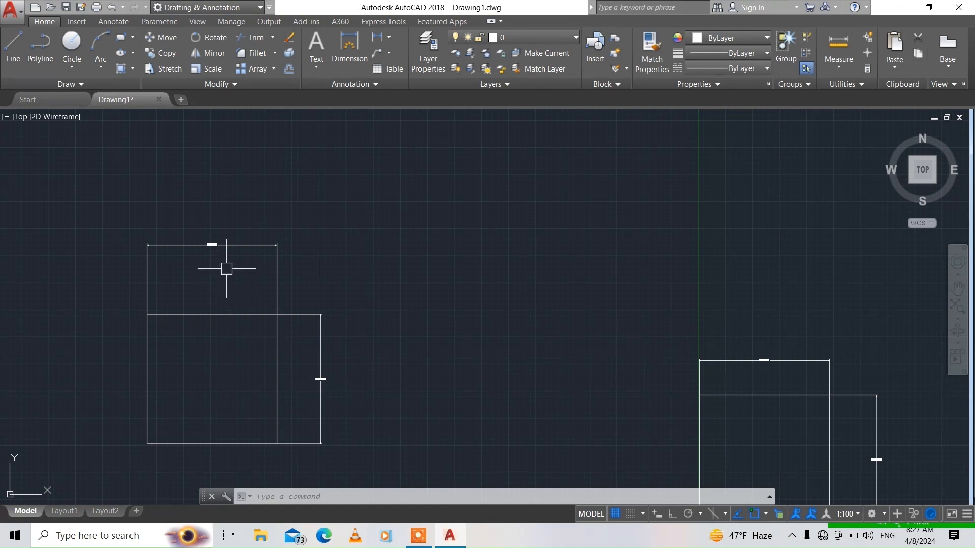
text(d)
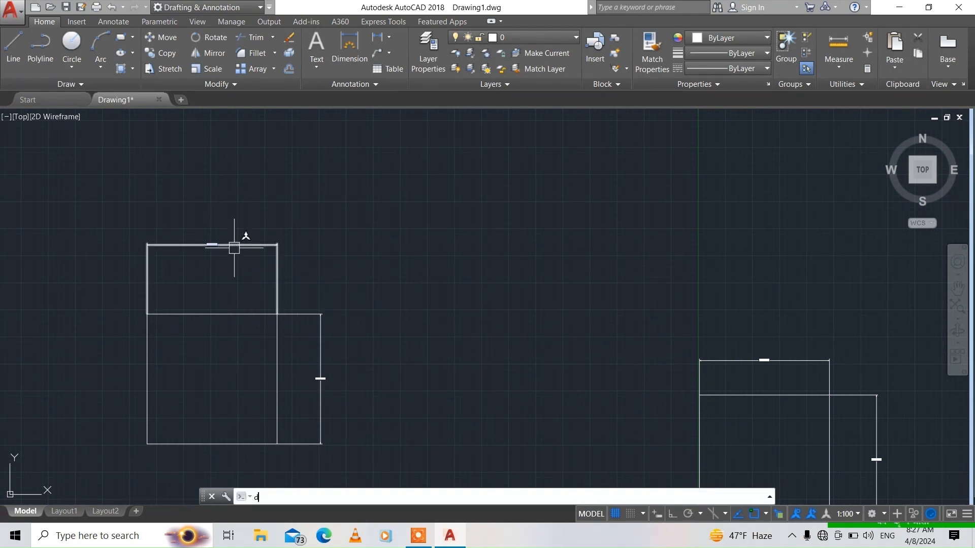
text(imsty)
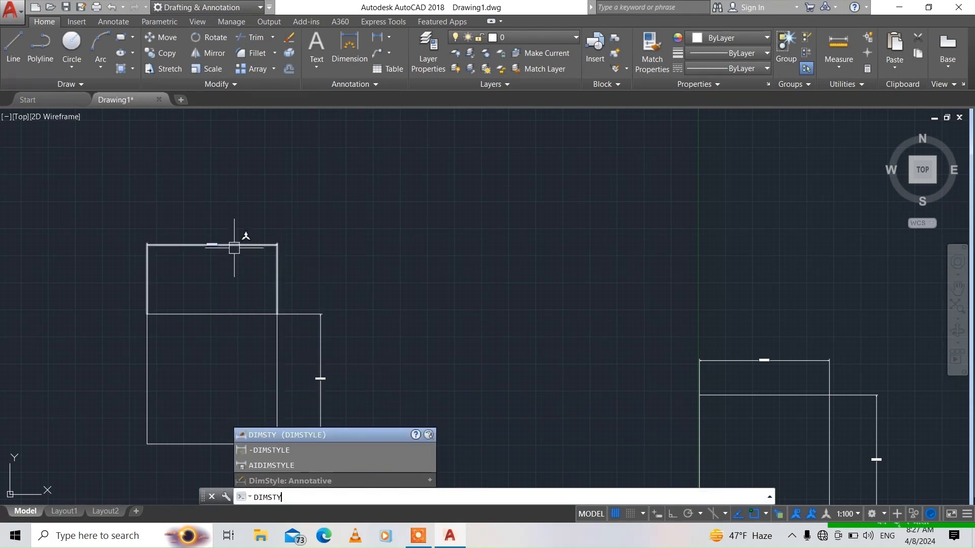
text(le)
key(Return)
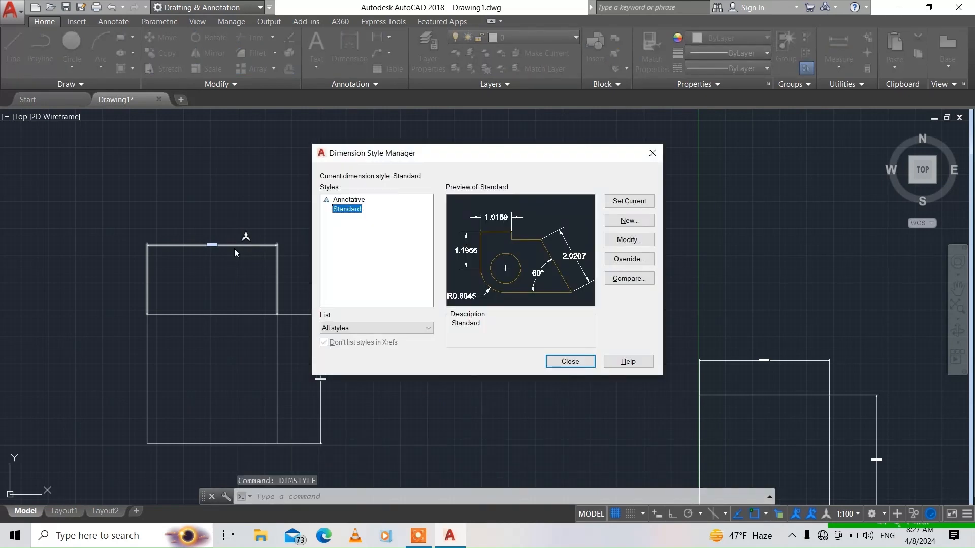
click(354, 199)
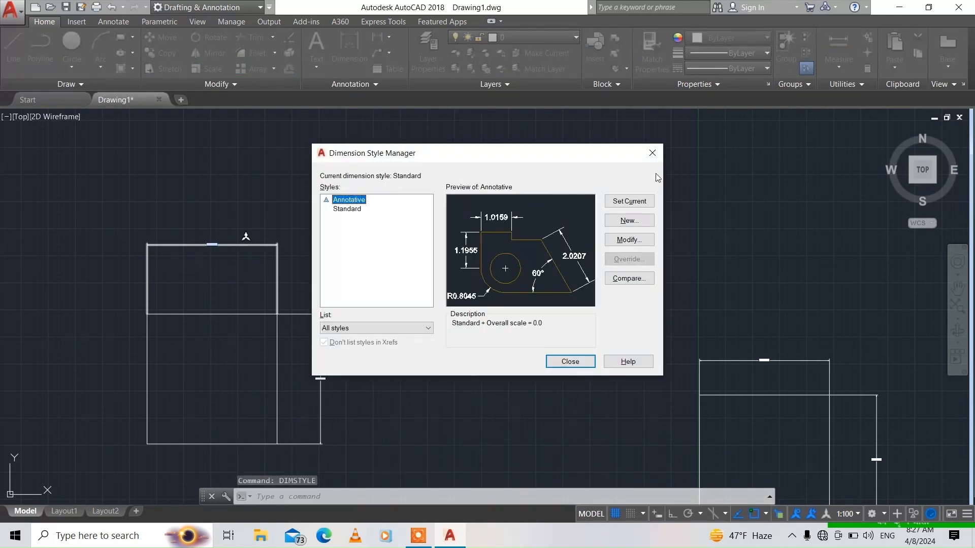
click(629, 240)
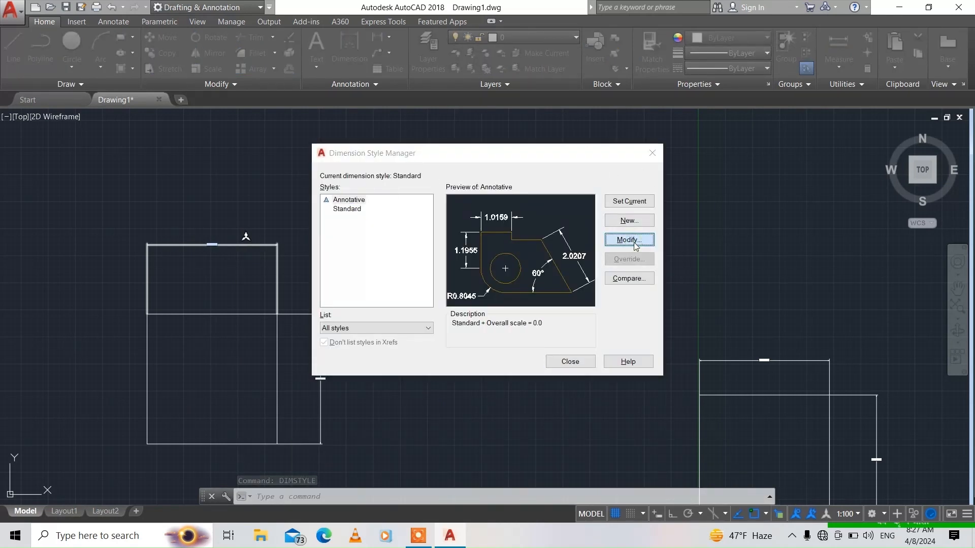
Set the Annotative style's linear unit format to Architectural and make that style current
click(520, 83)
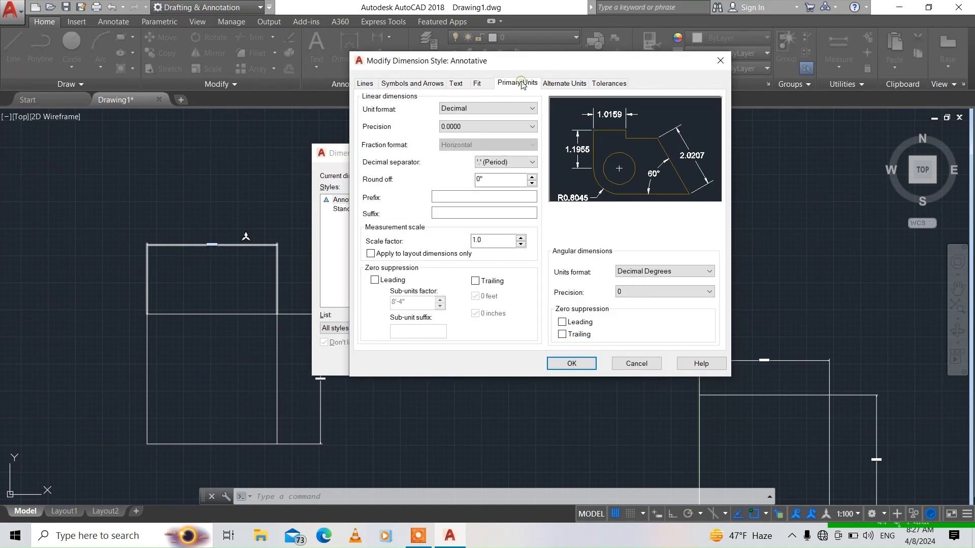
click(473, 108)
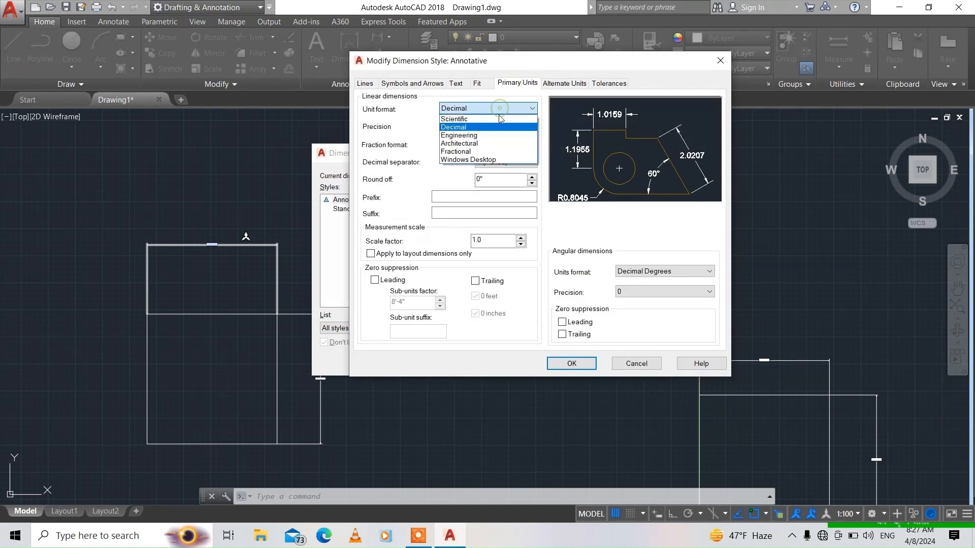
click(476, 143)
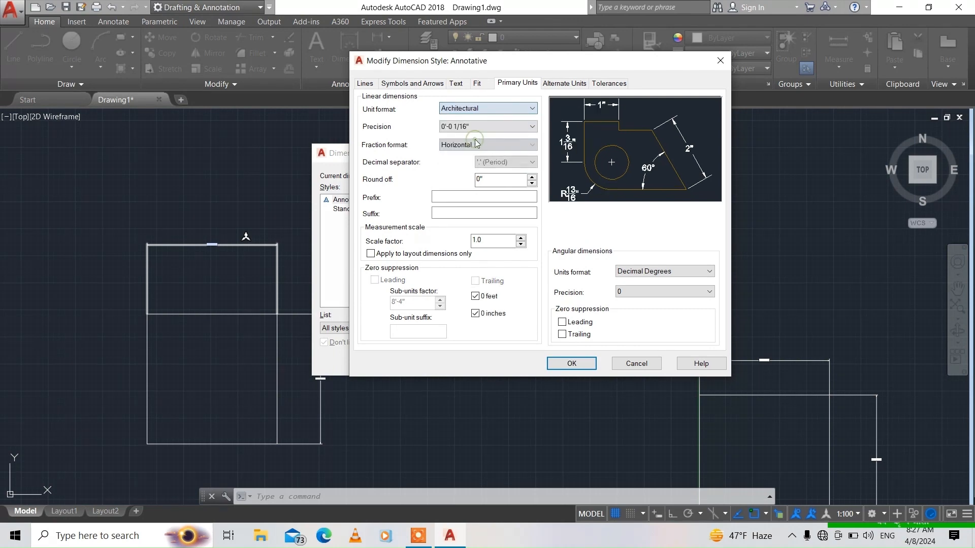
click(588, 365)
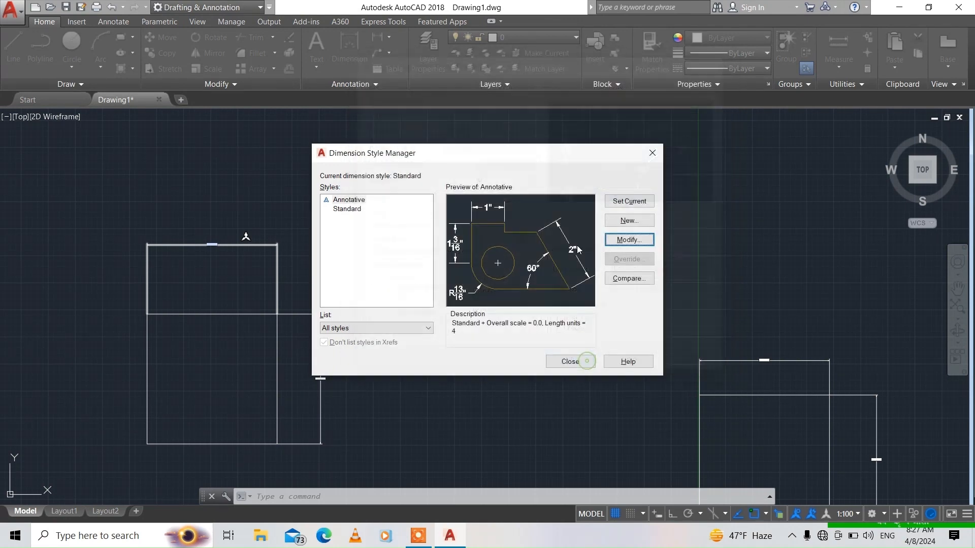
click(625, 202)
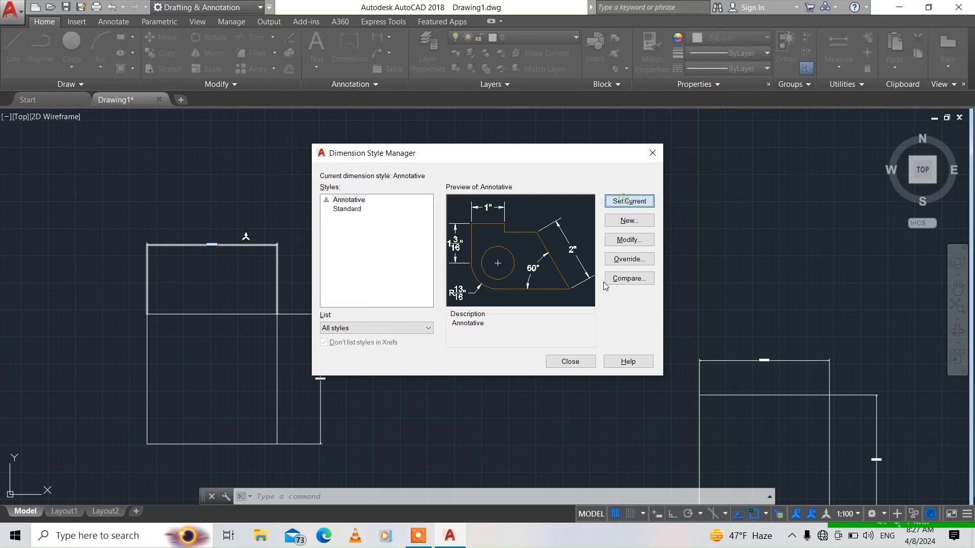
click(571, 360)
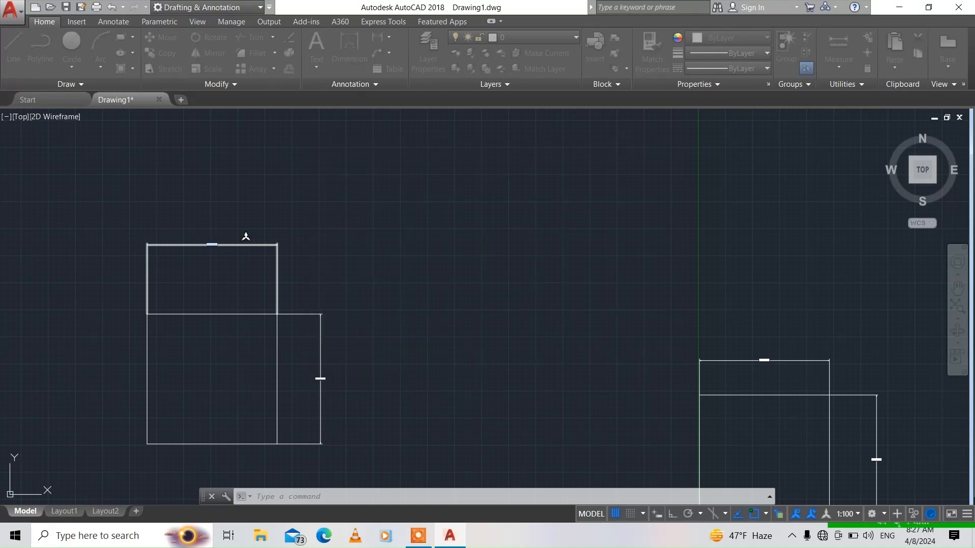
Examine the dimension text on both squares up close and compare how it reads
scroll(203, 242, up, 10)
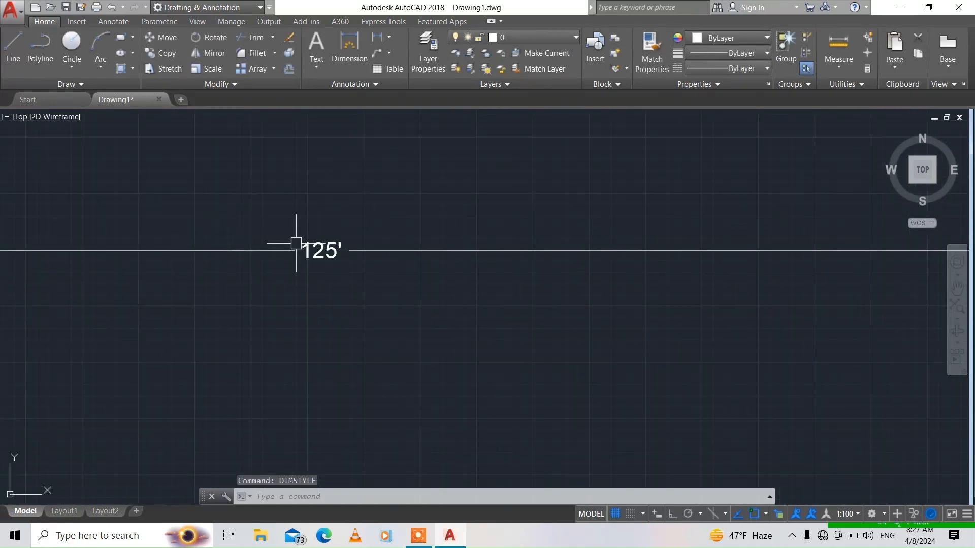
scroll(344, 243, up, 8)
scroll(341, 250, down, 15)
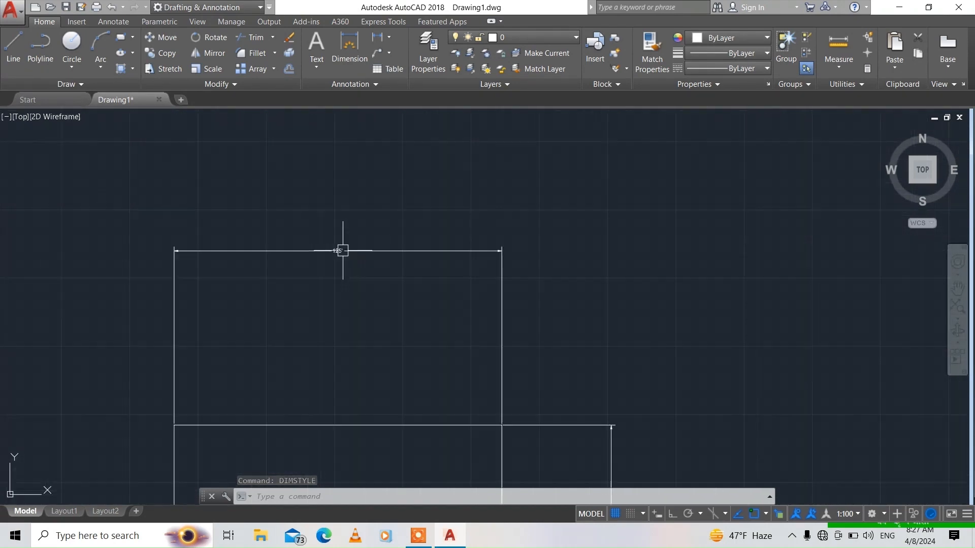
scroll(342, 251, down, 4)
scroll(429, 383, up, 2)
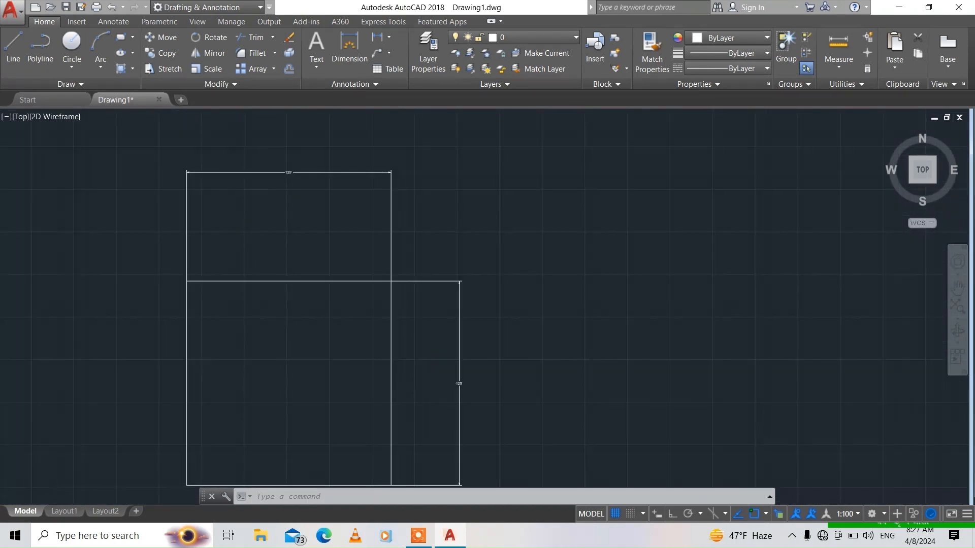
scroll(427, 383, up, 5)
scroll(431, 383, down, 5)
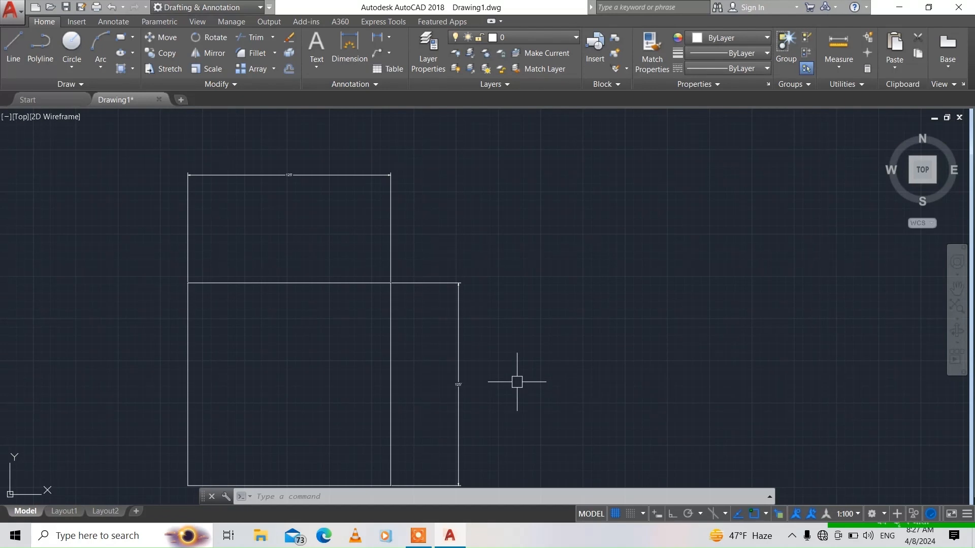
scroll(517, 381, down, 8)
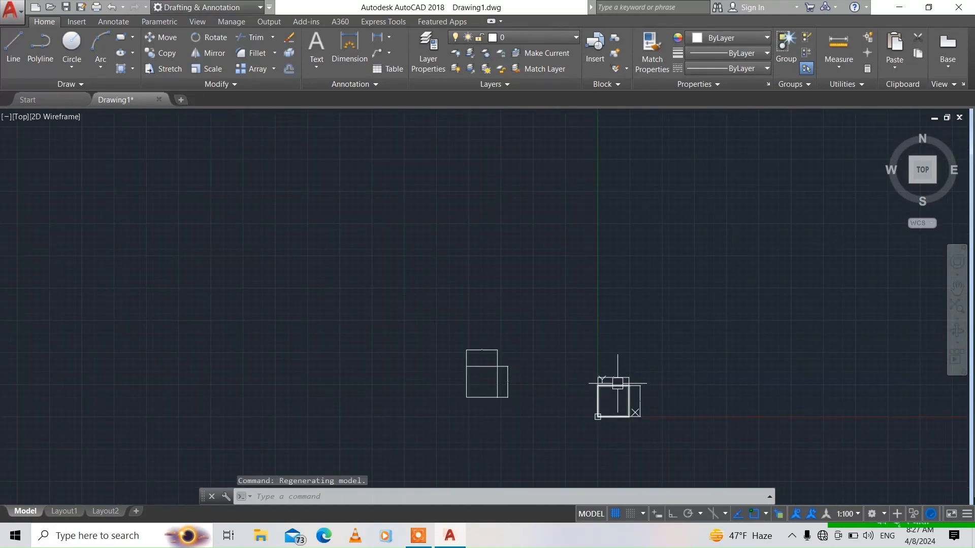
scroll(617, 383, up, 4)
scroll(577, 319, up, 6)
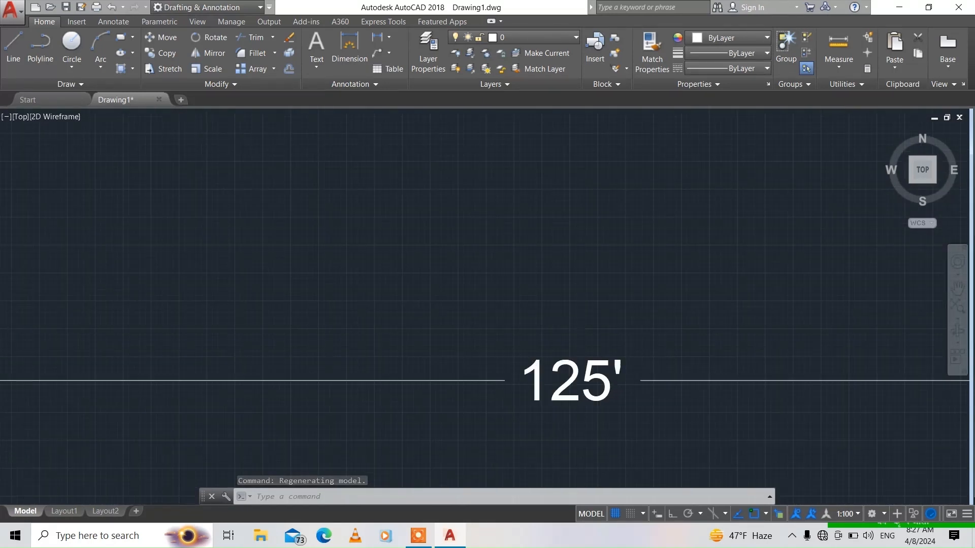
scroll(577, 322, down, 7)
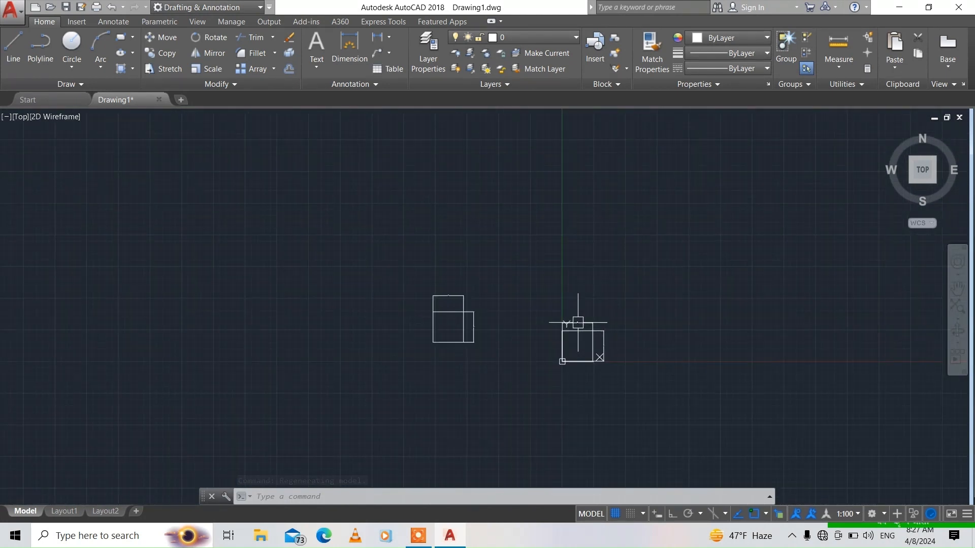